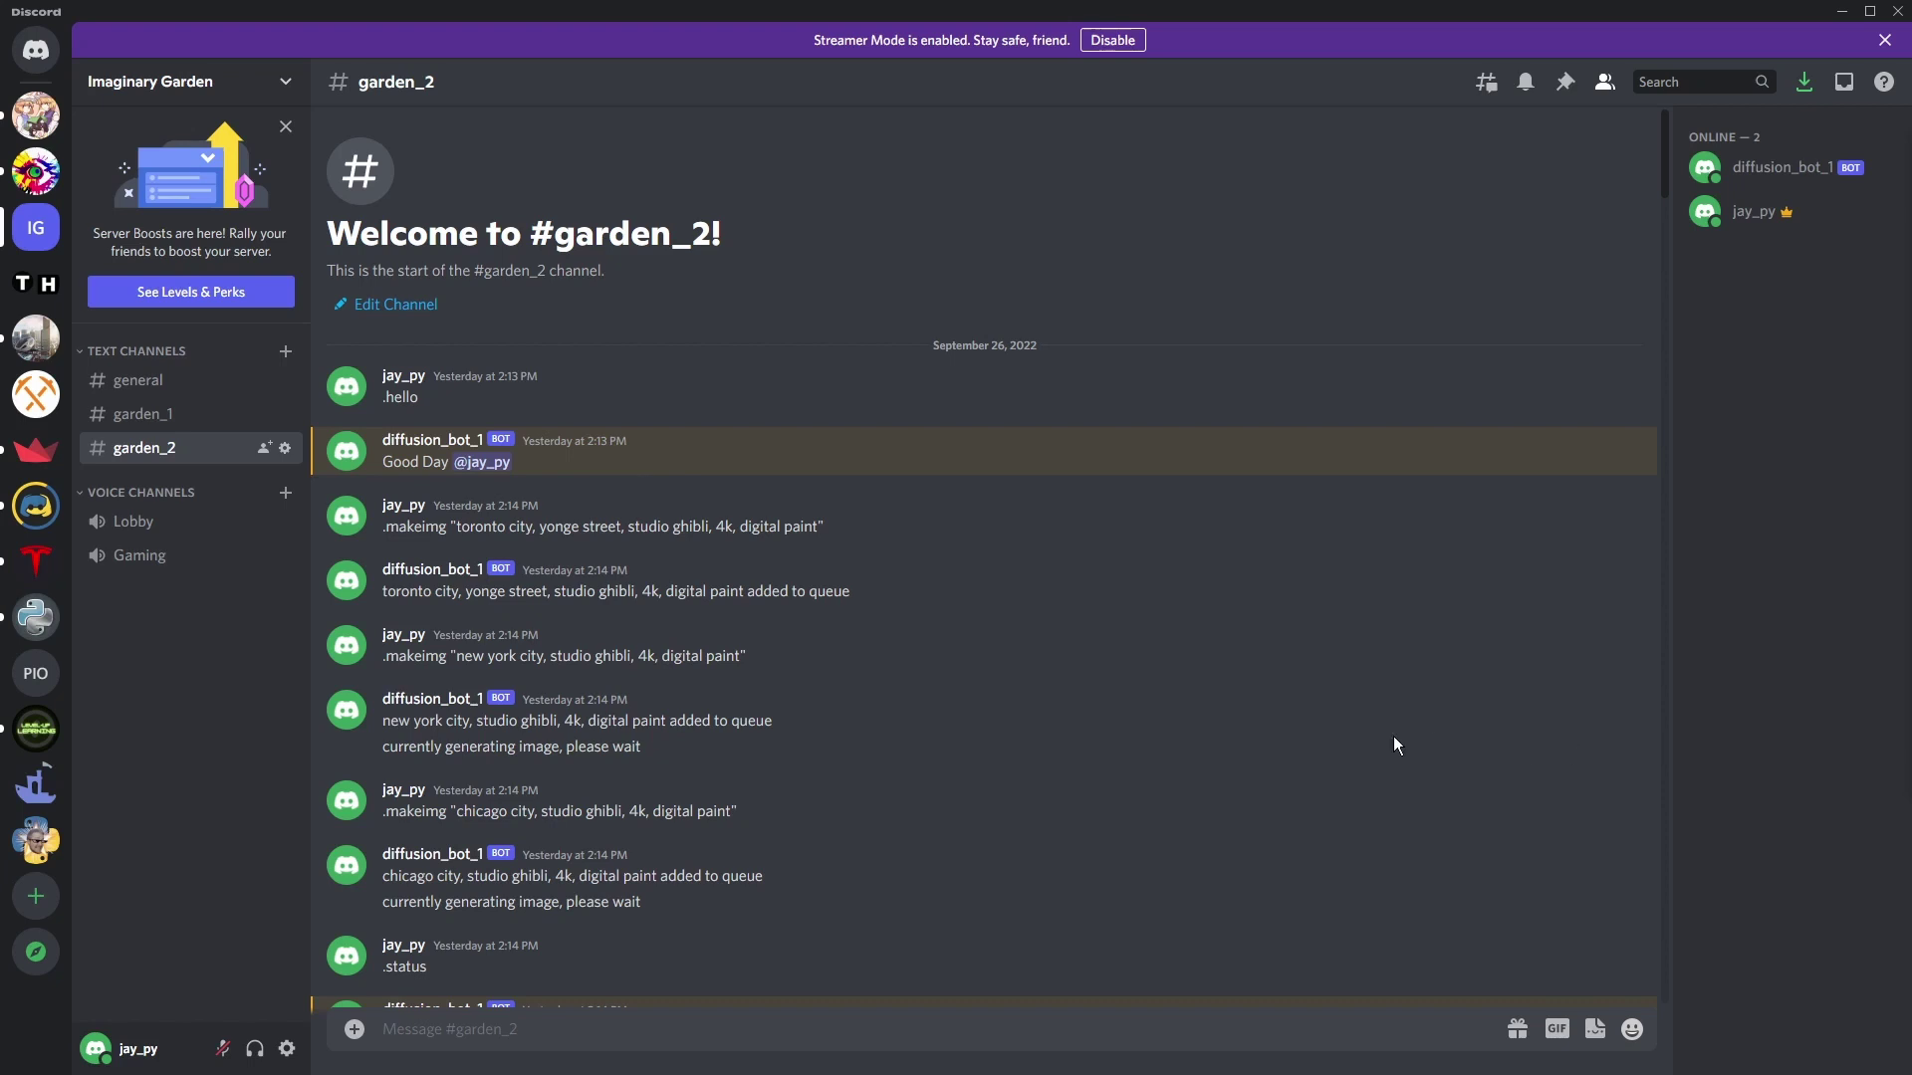
Step: Review the garden_2 channel history, examining the prompts sent to the bot and the images it generated from them
scroll(1312, 742, "down", 4)
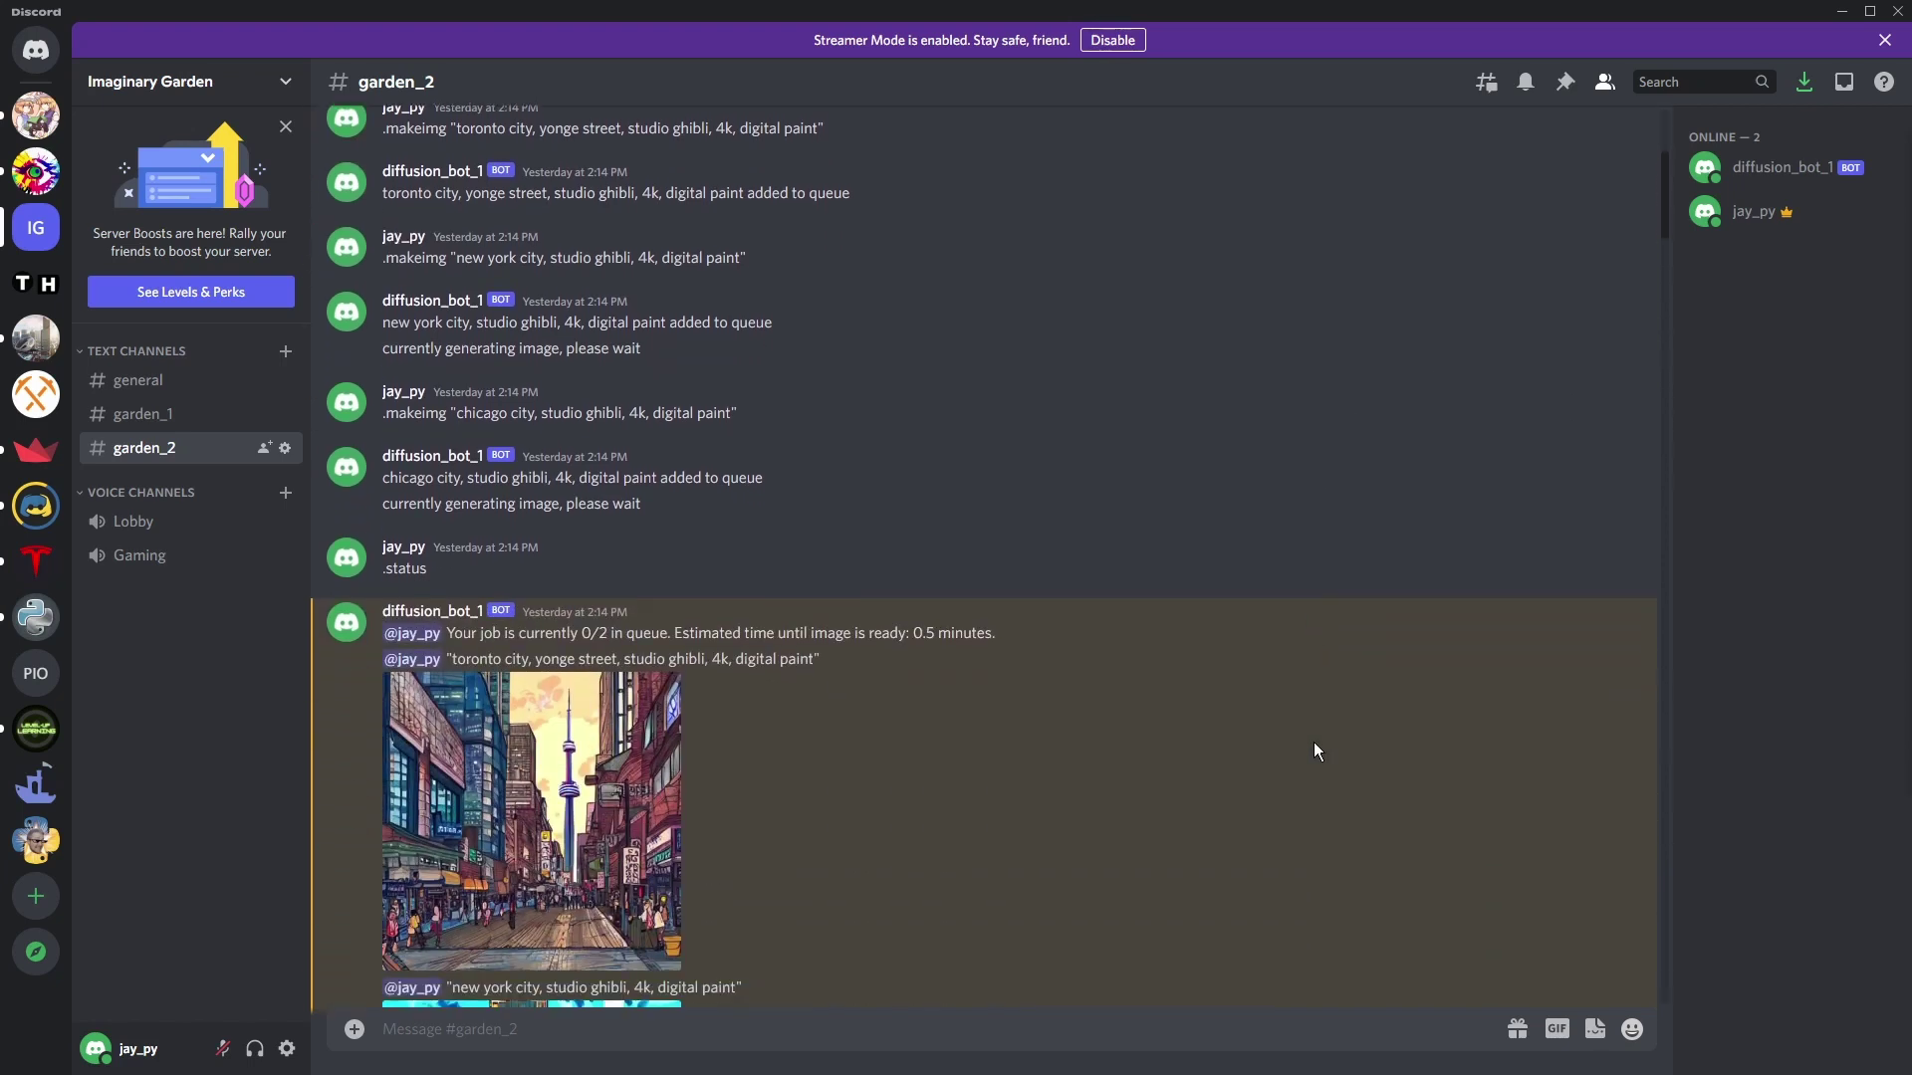
scroll(1315, 745, "down", 5)
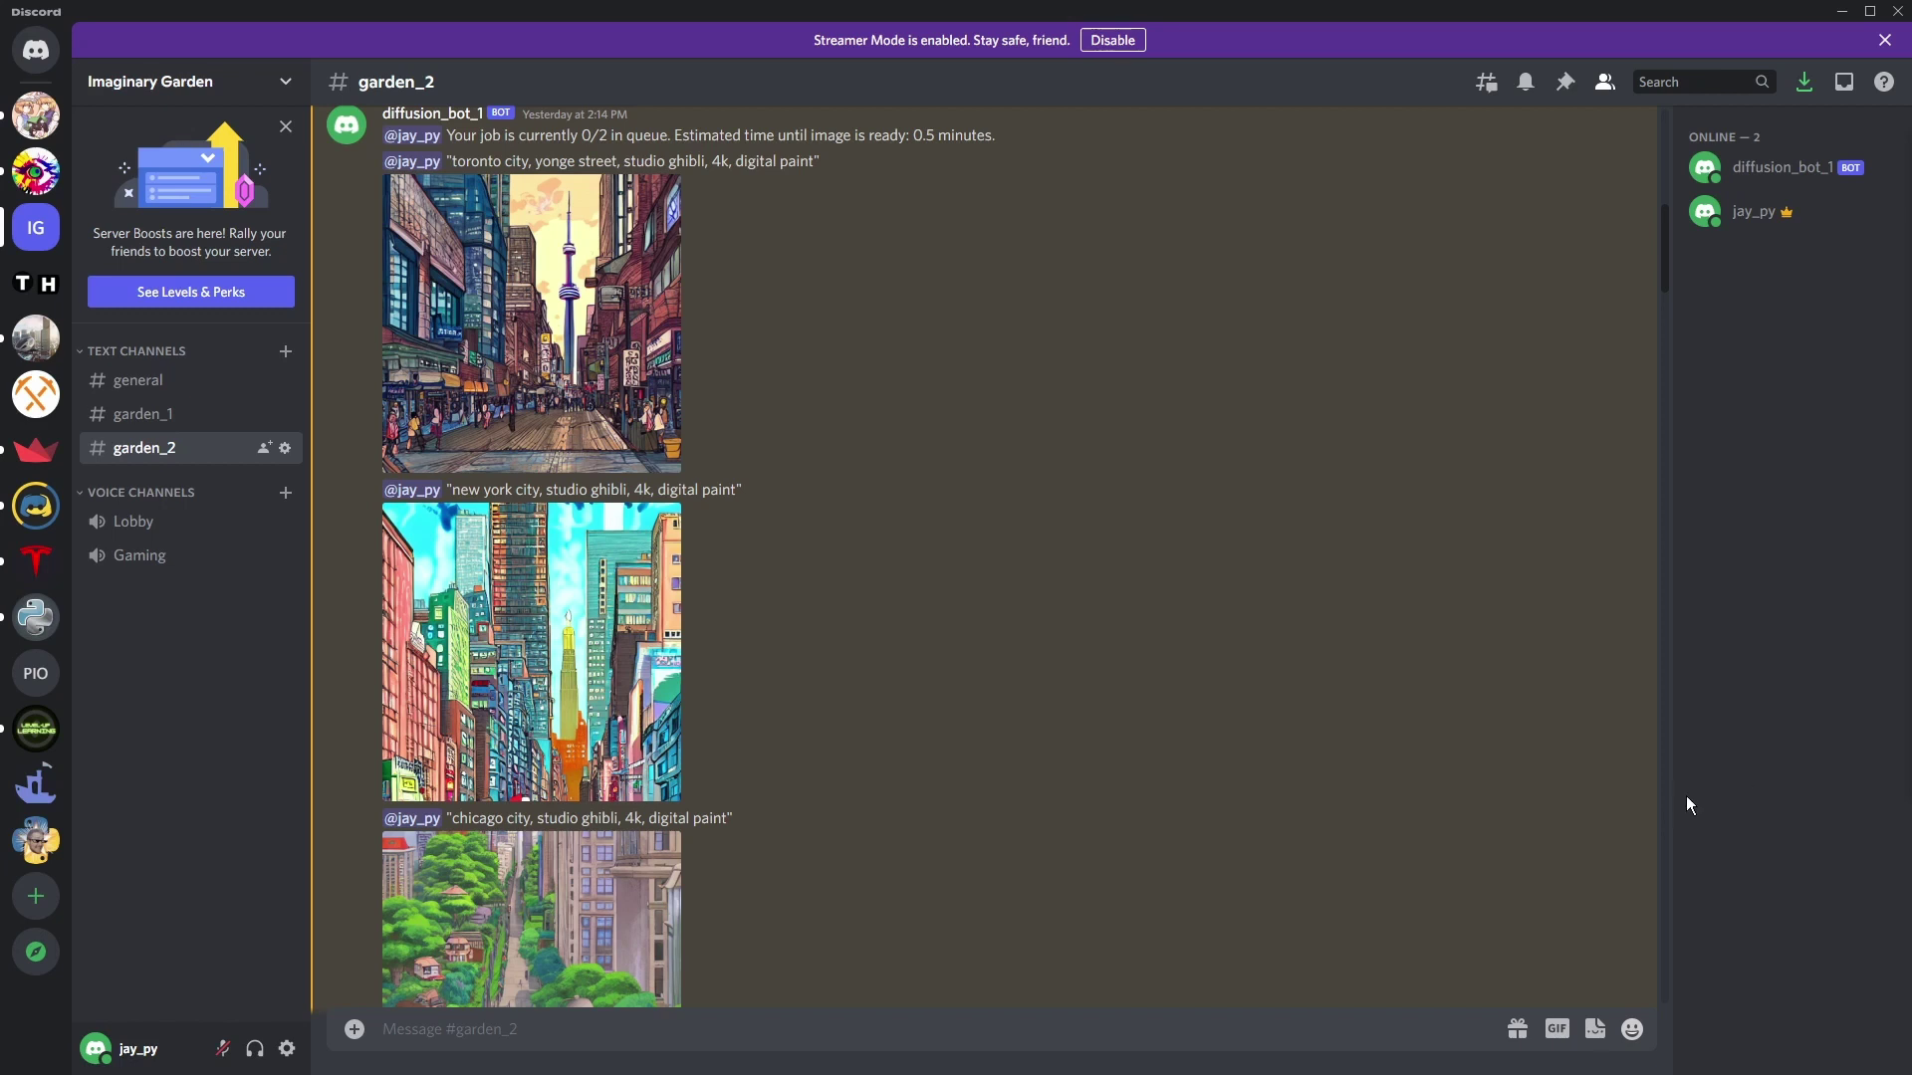
scroll(1665, 799, "down", 8)
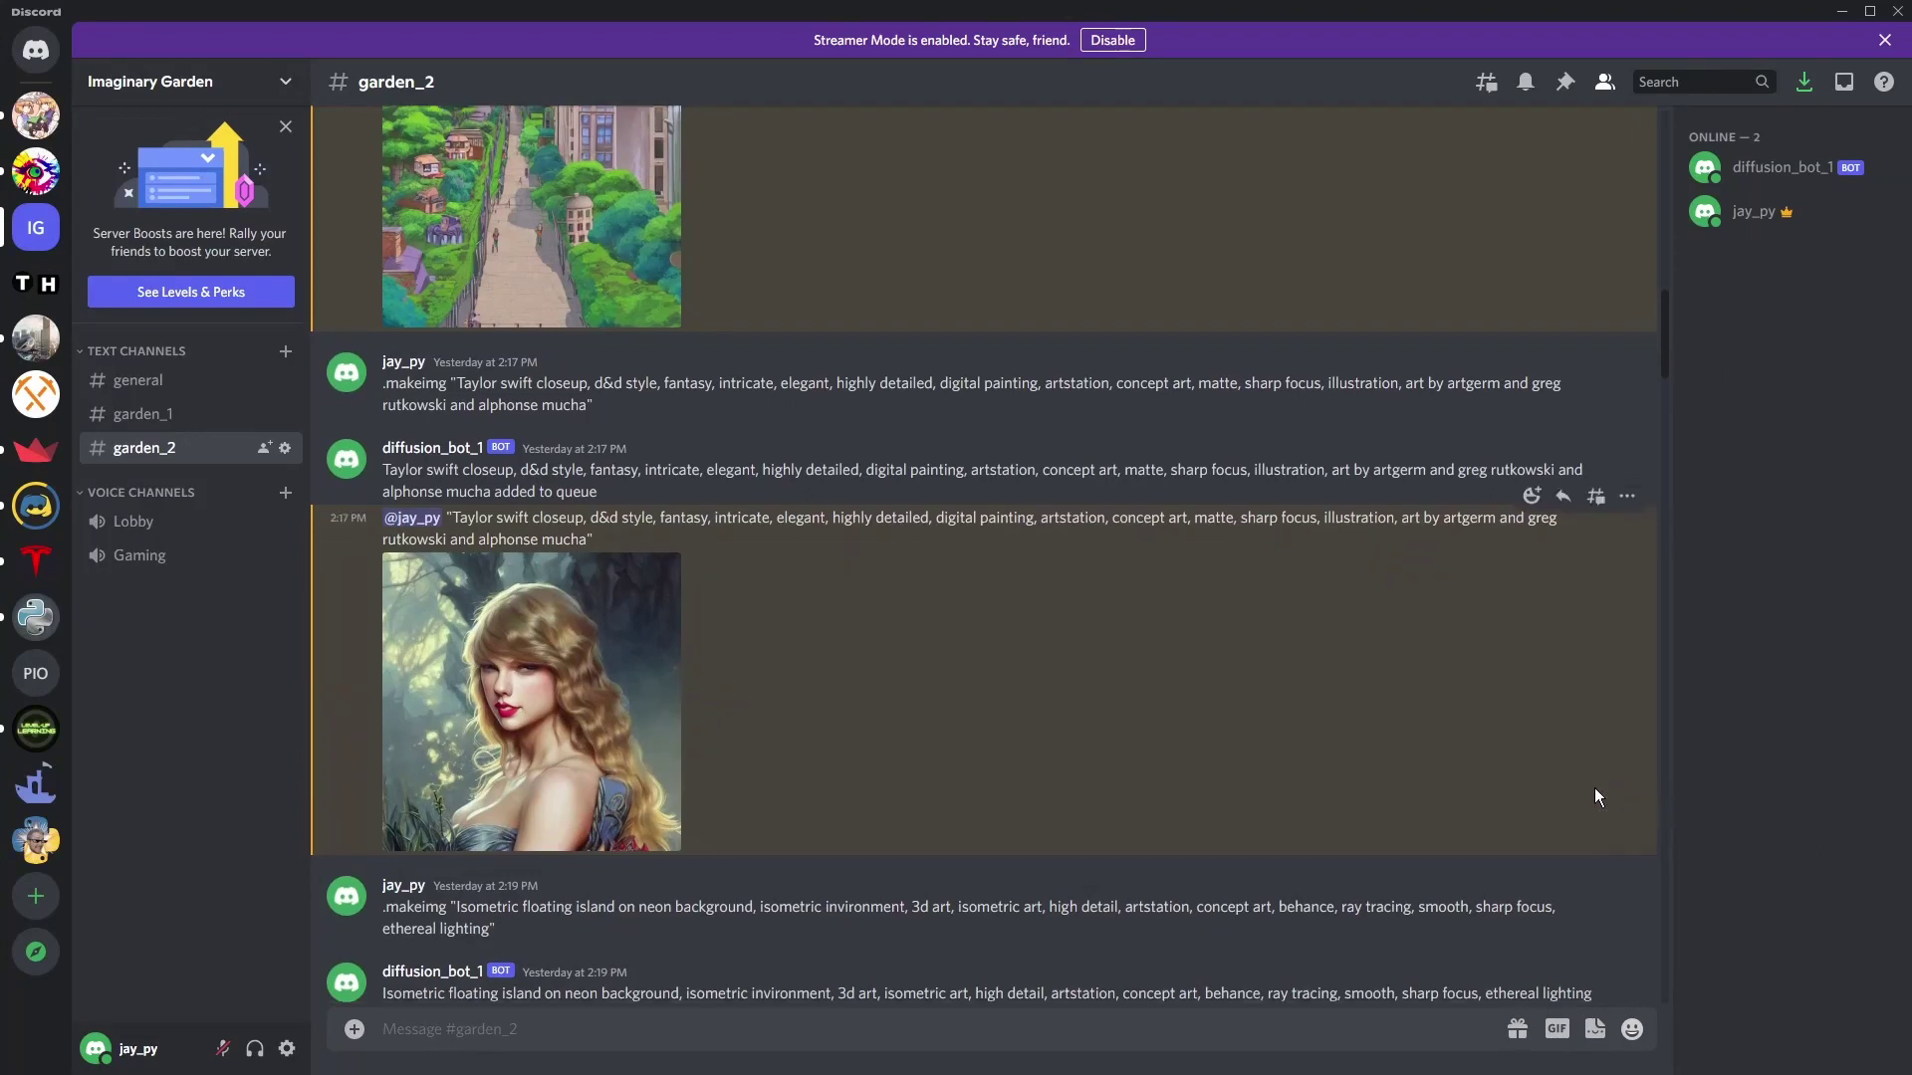
scroll(1593, 786, "down", 2)
scroll(1596, 797, "down", 3)
scroll(1596, 797, "down", 3)
scroll(1596, 797, "down", 8)
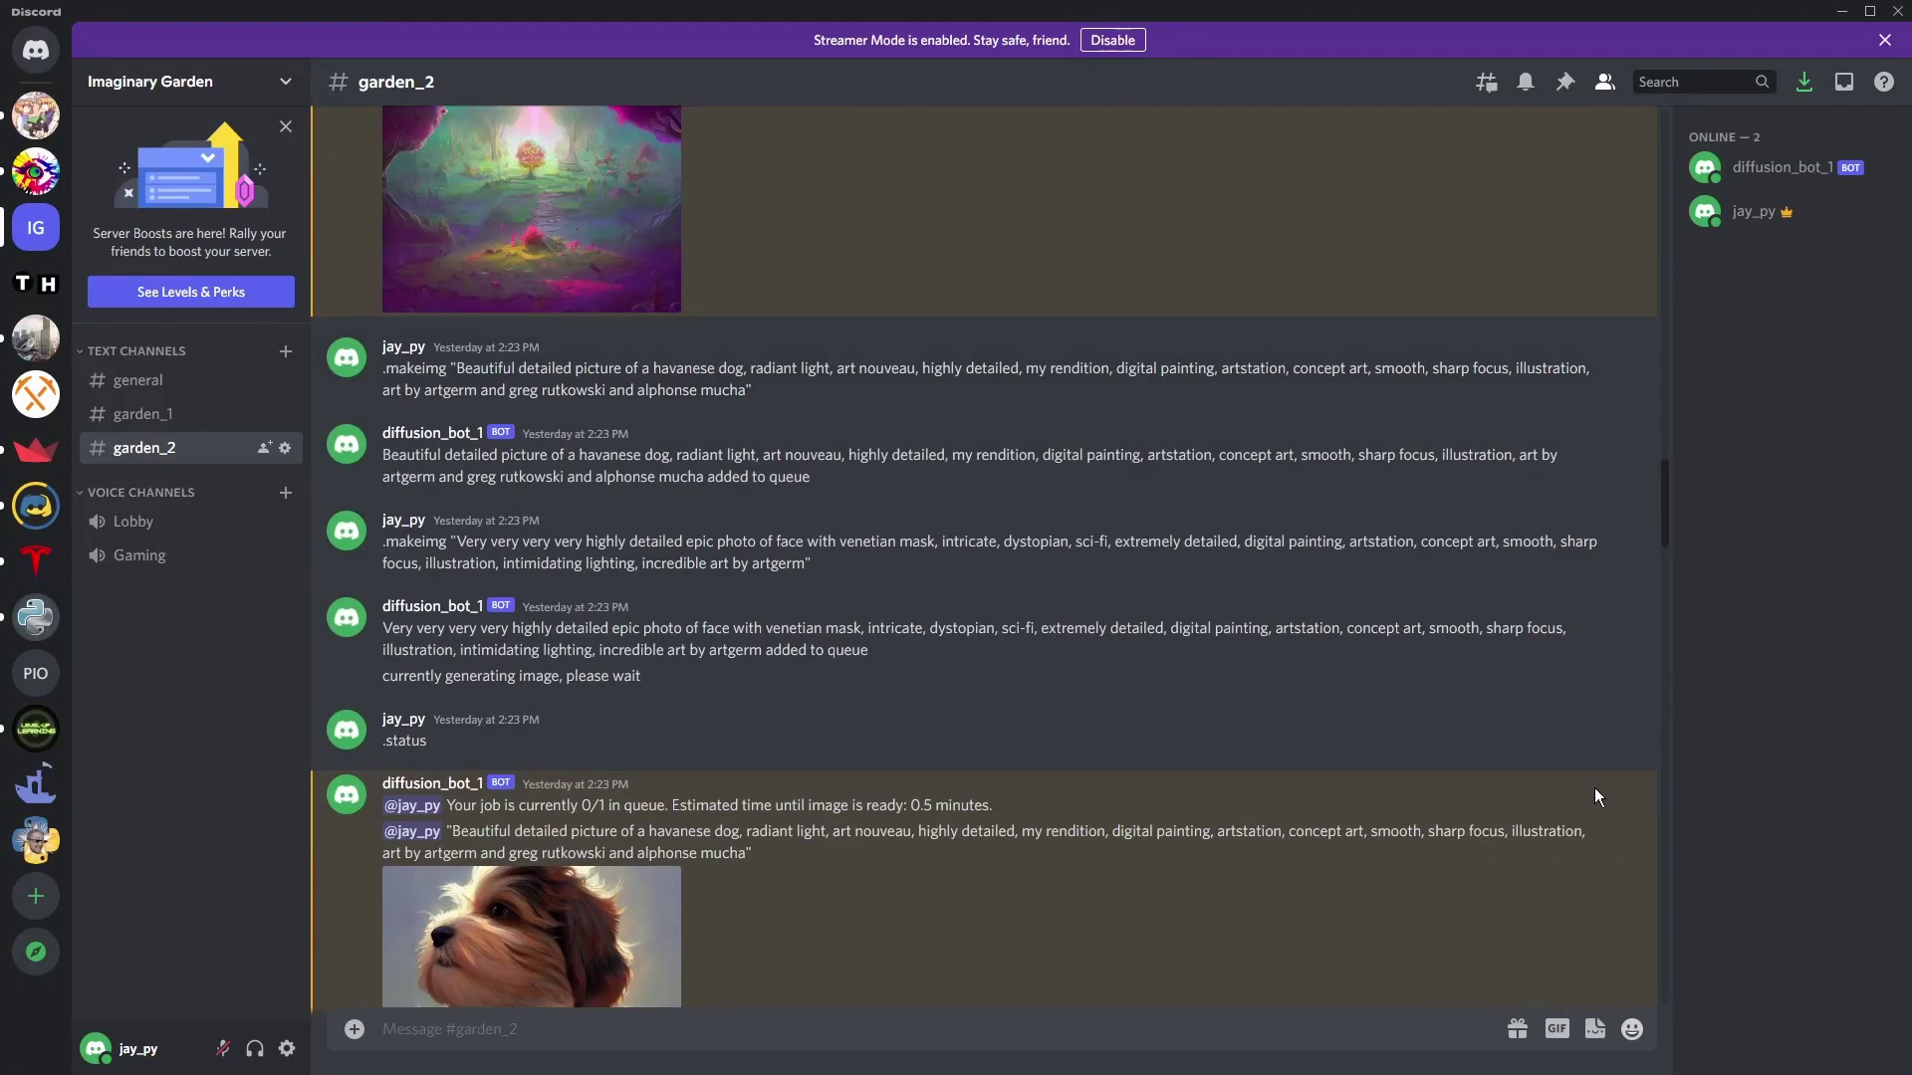
scroll(1598, 796, "down", 1)
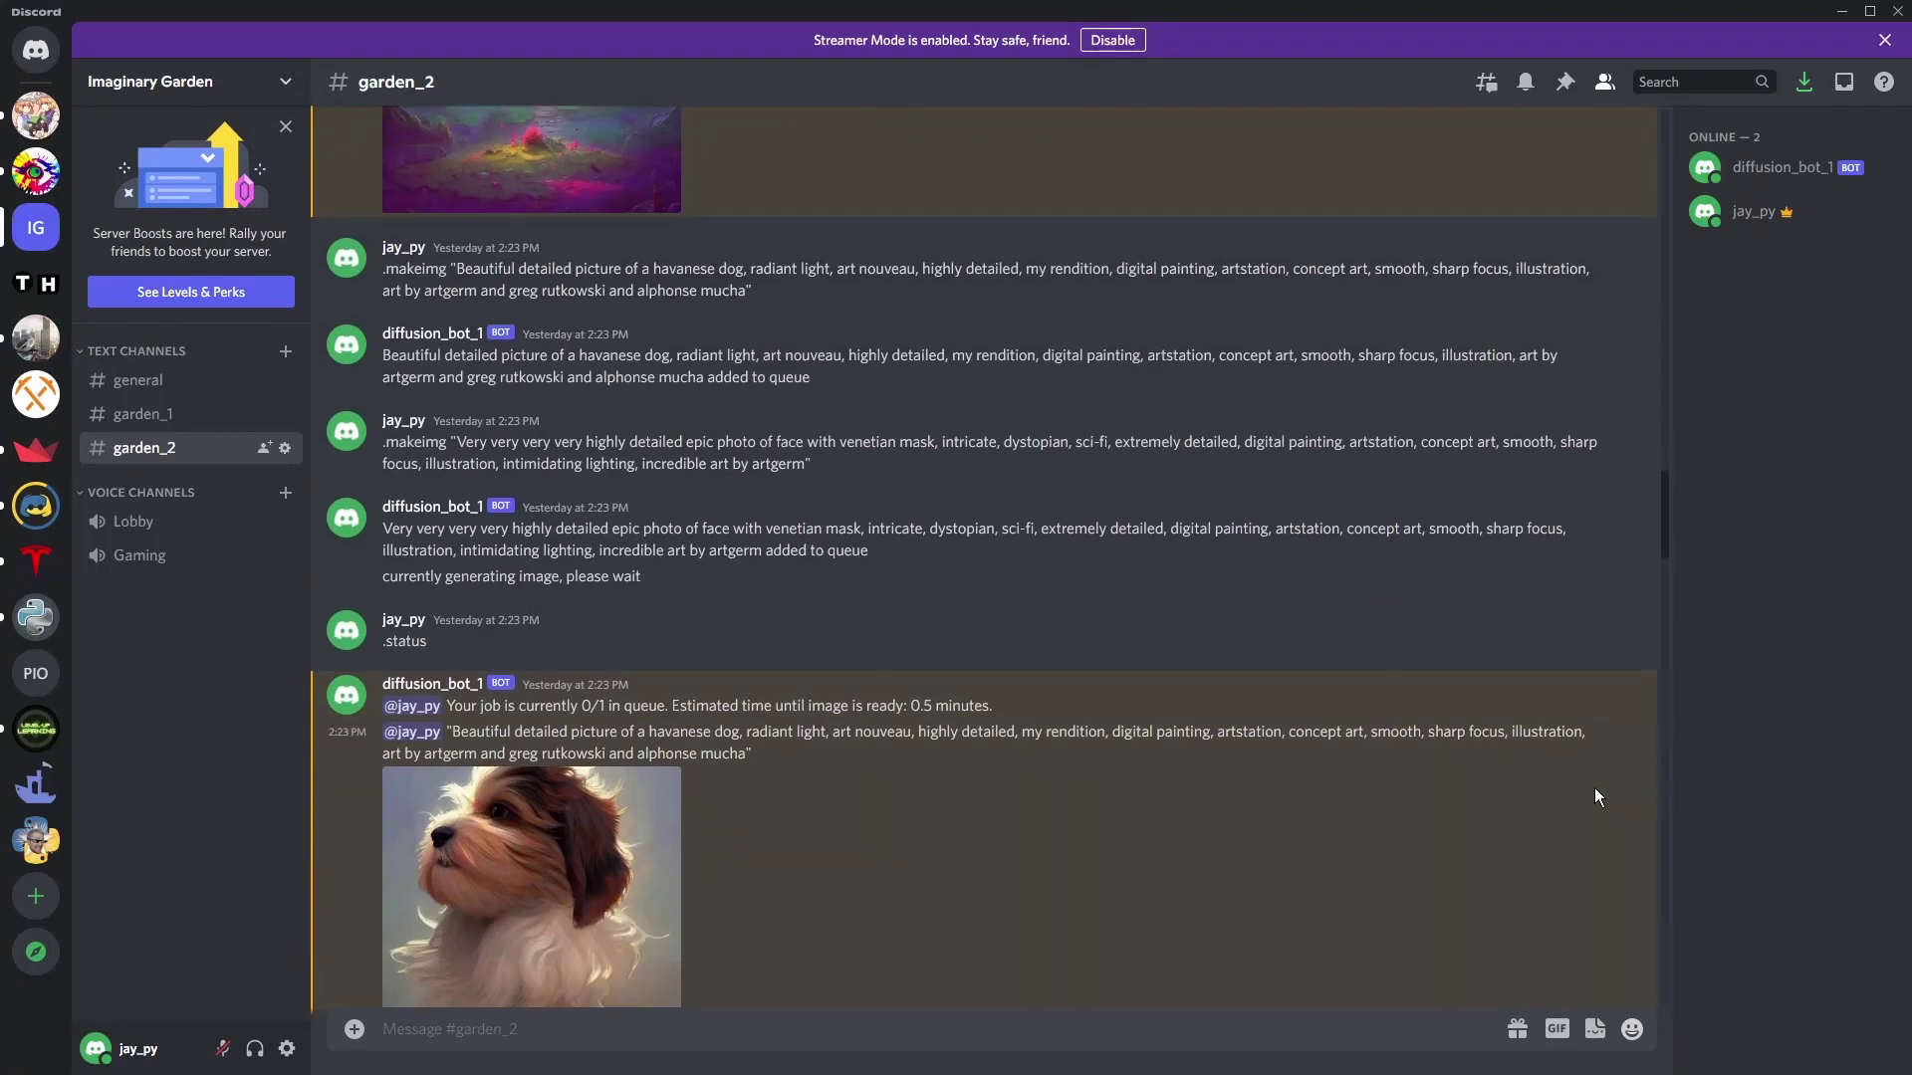
scroll(1597, 793, "down", 5)
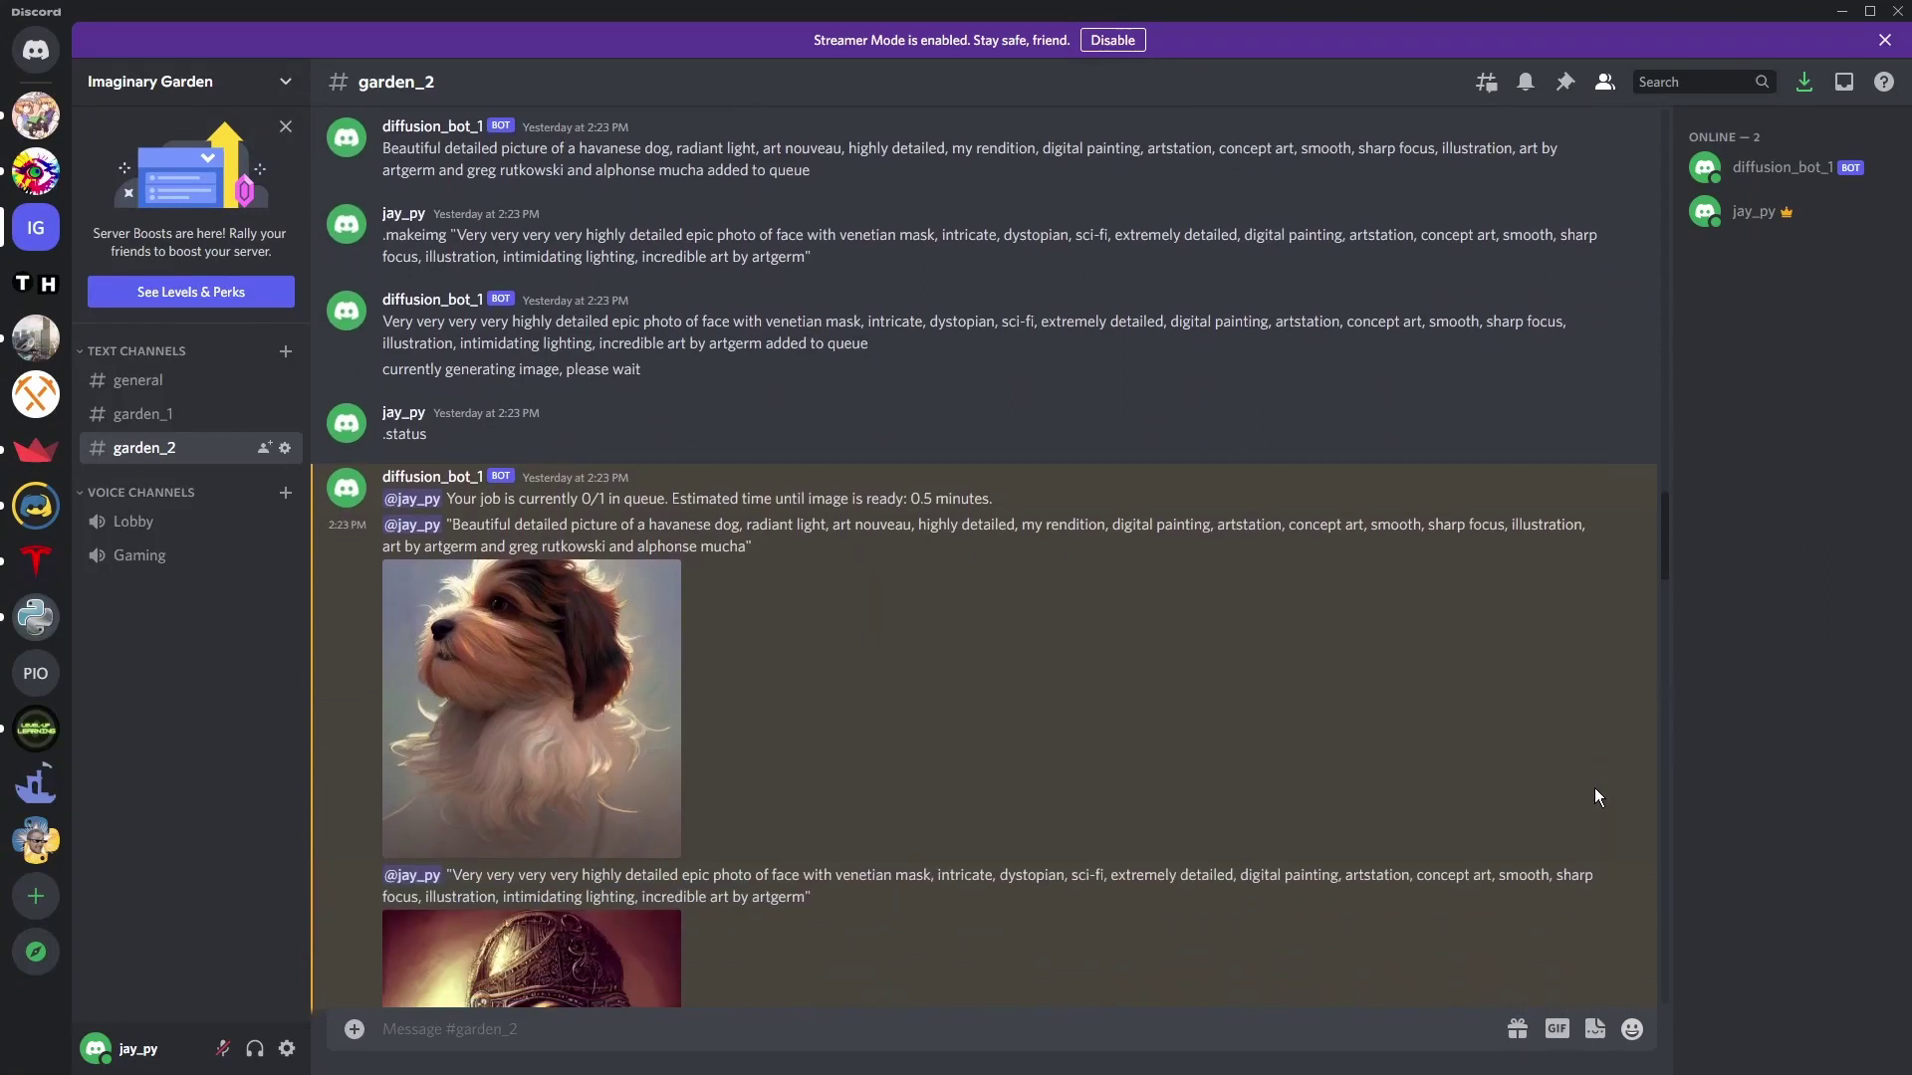
scroll(1596, 797, "down", 6)
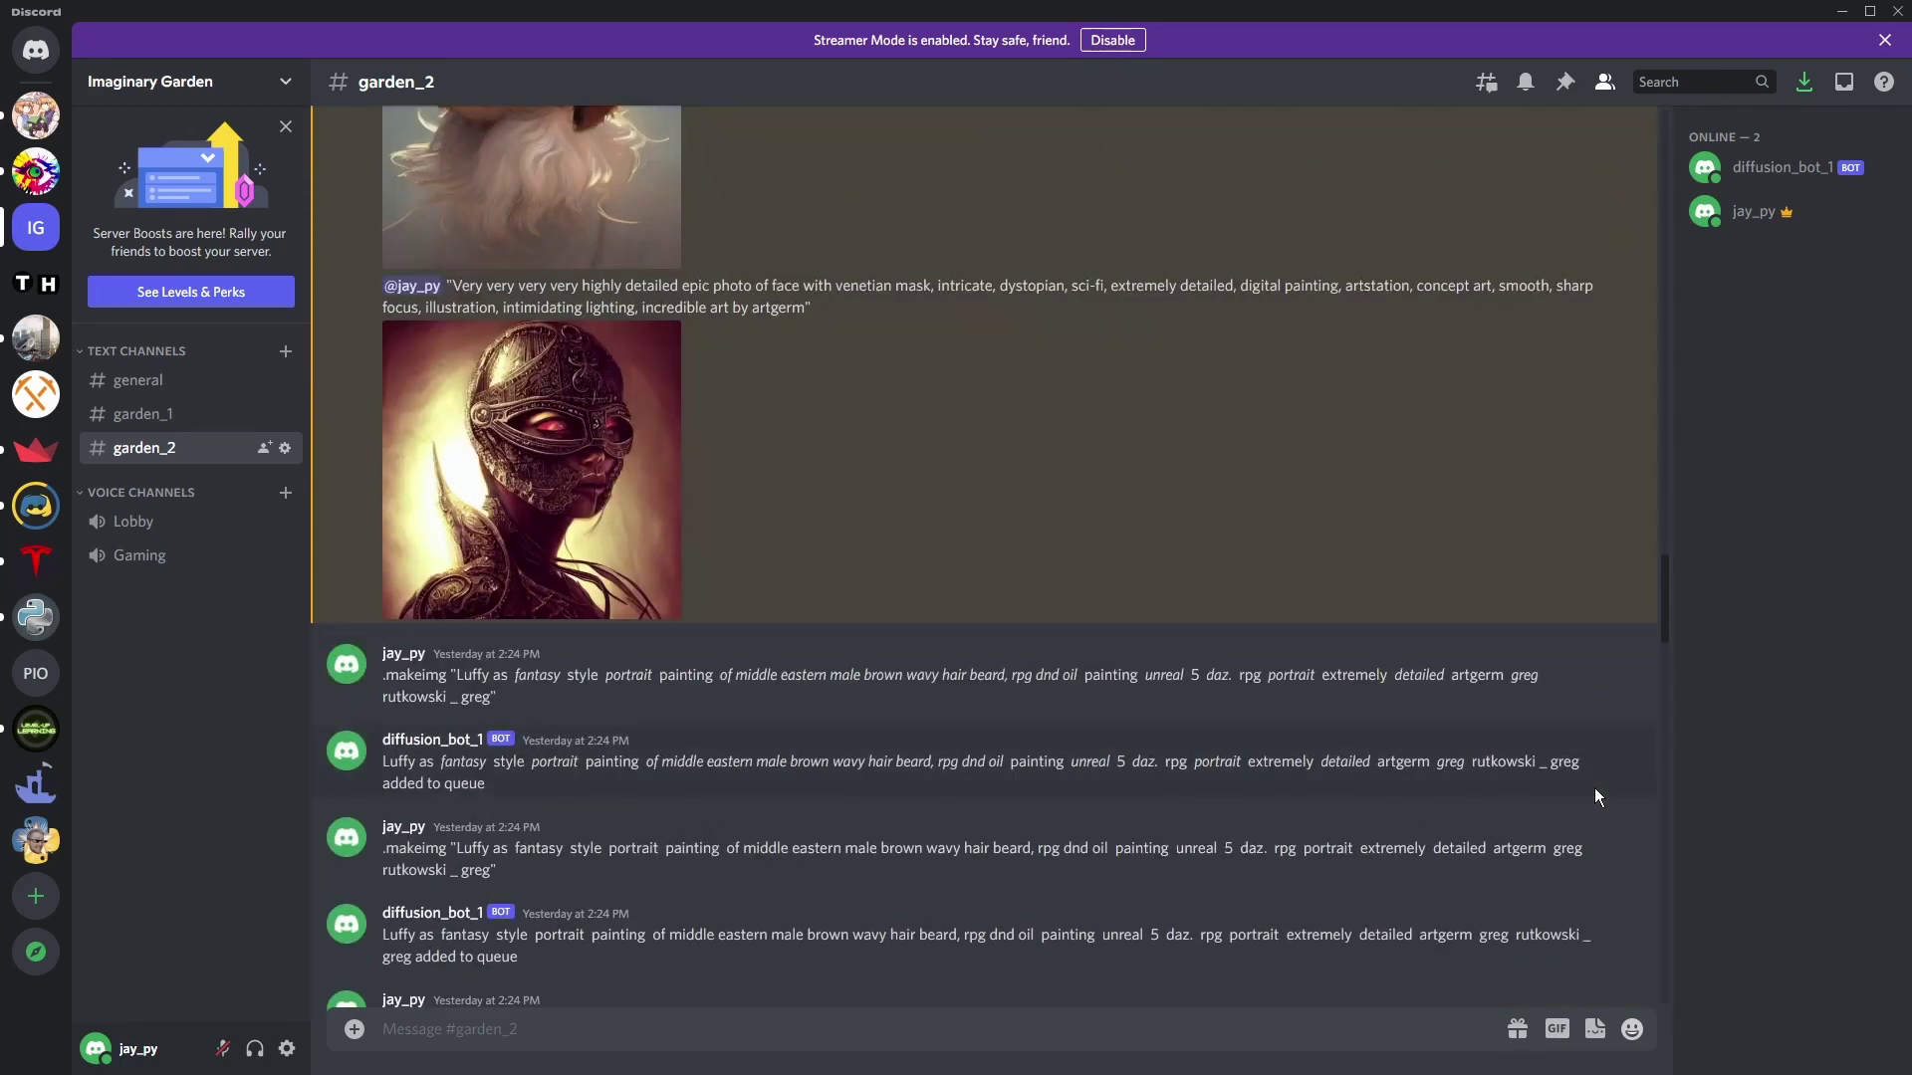
scroll(1595, 797, "down", 5)
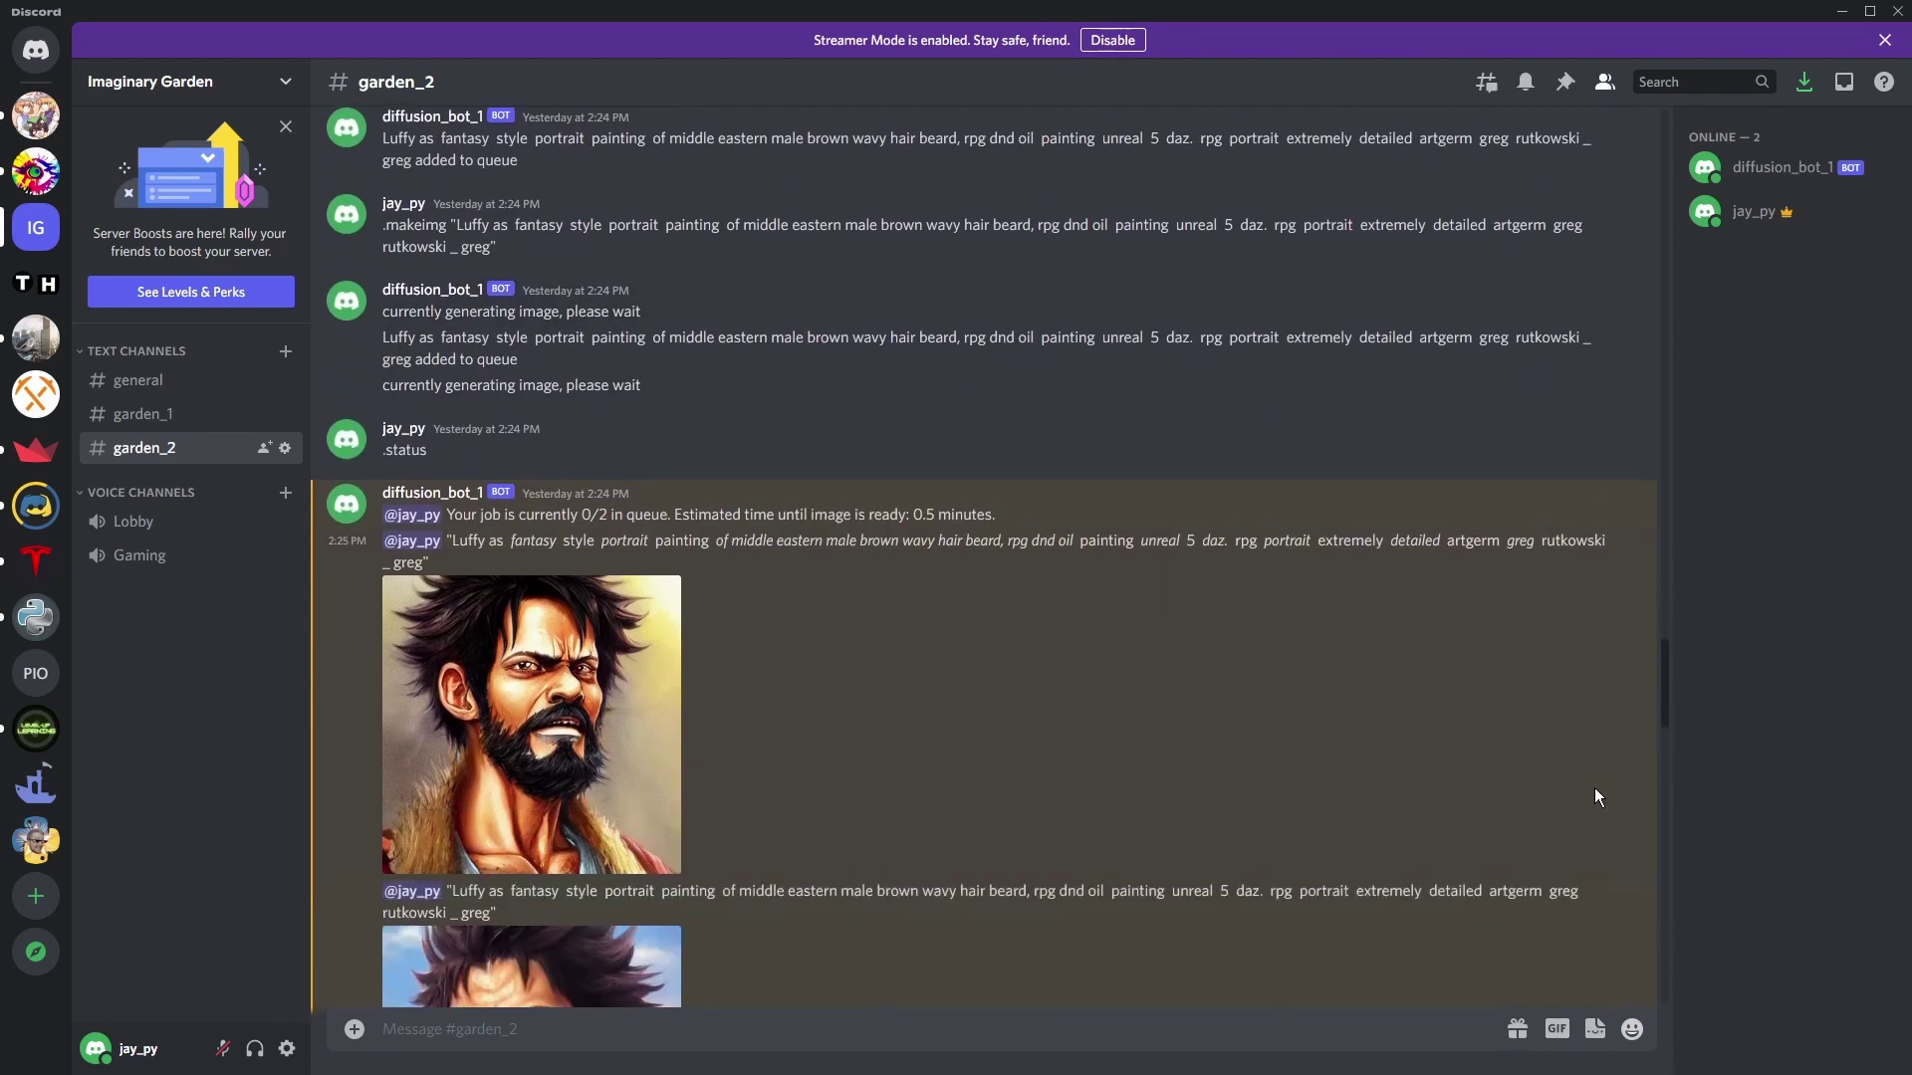
scroll(1595, 796, "down", 8)
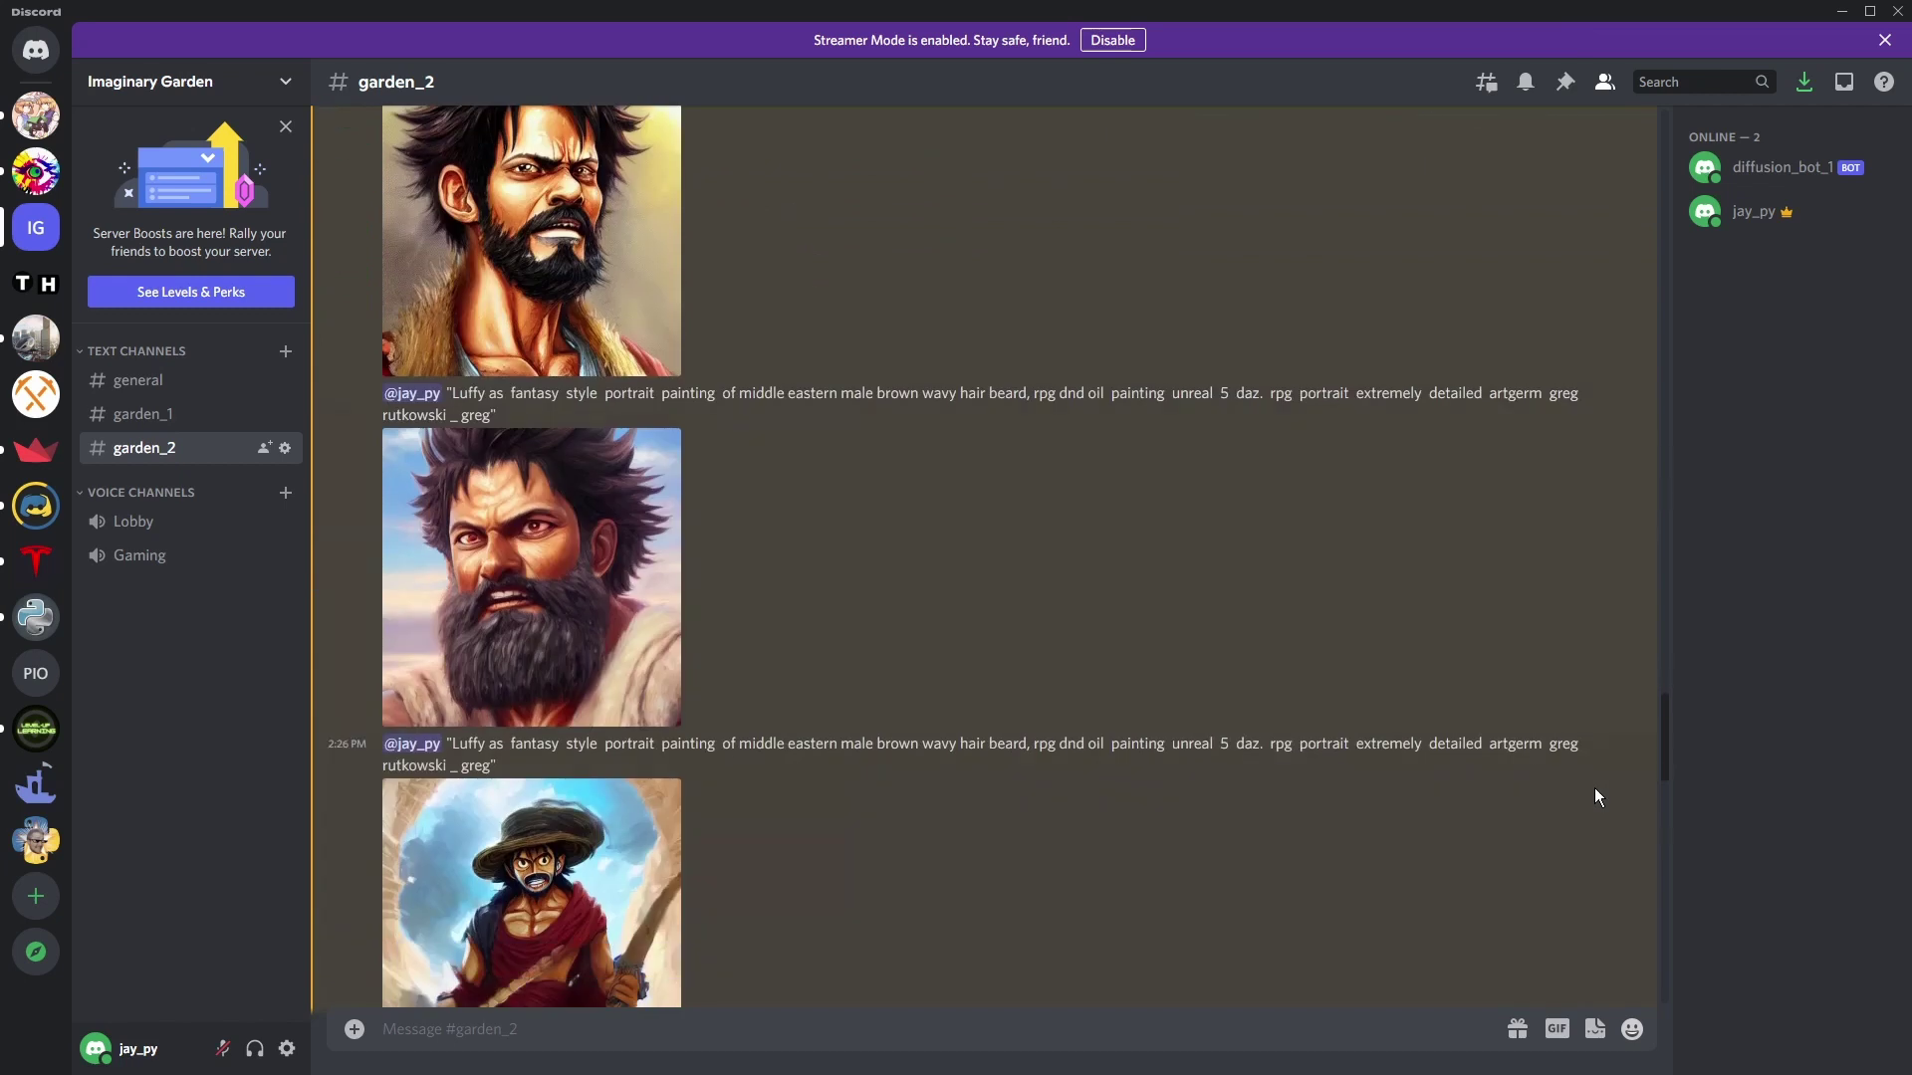
scroll(1593, 787, "down", 7)
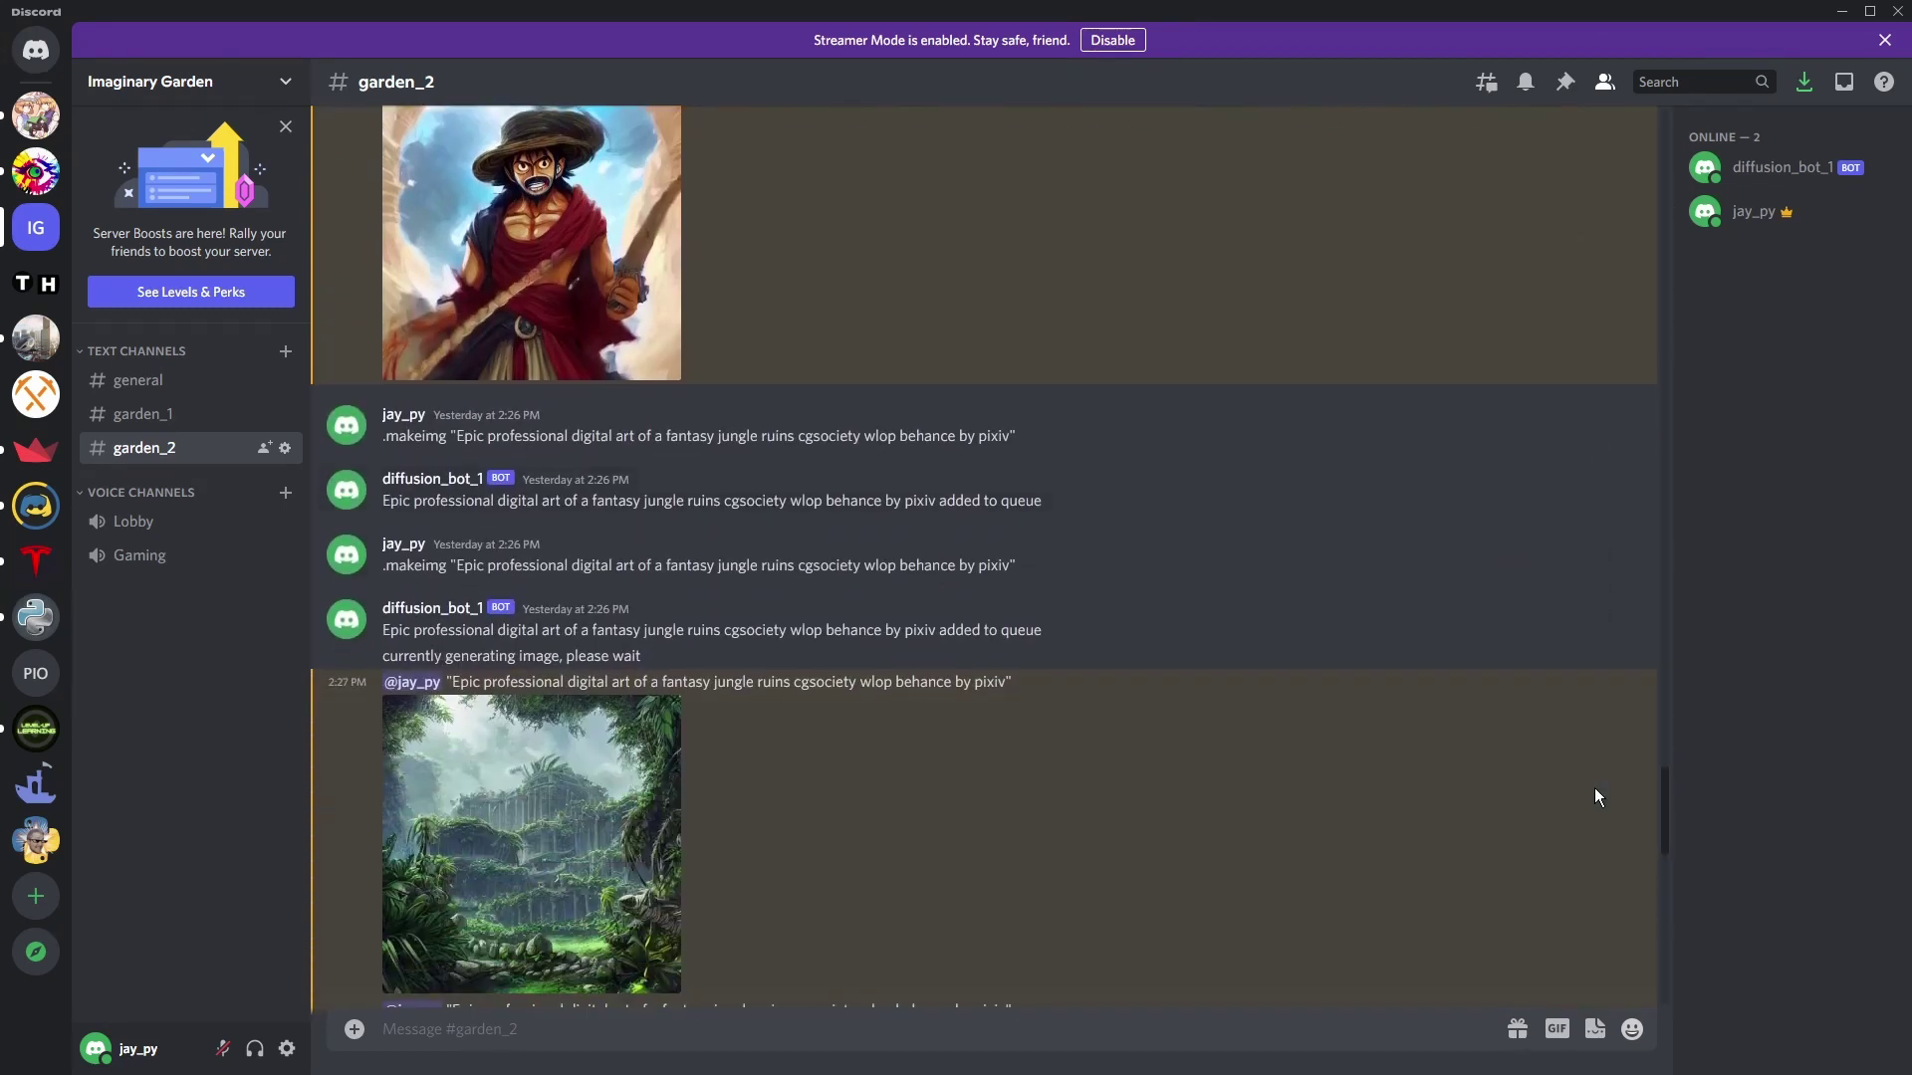
scroll(1595, 789, "down", 6)
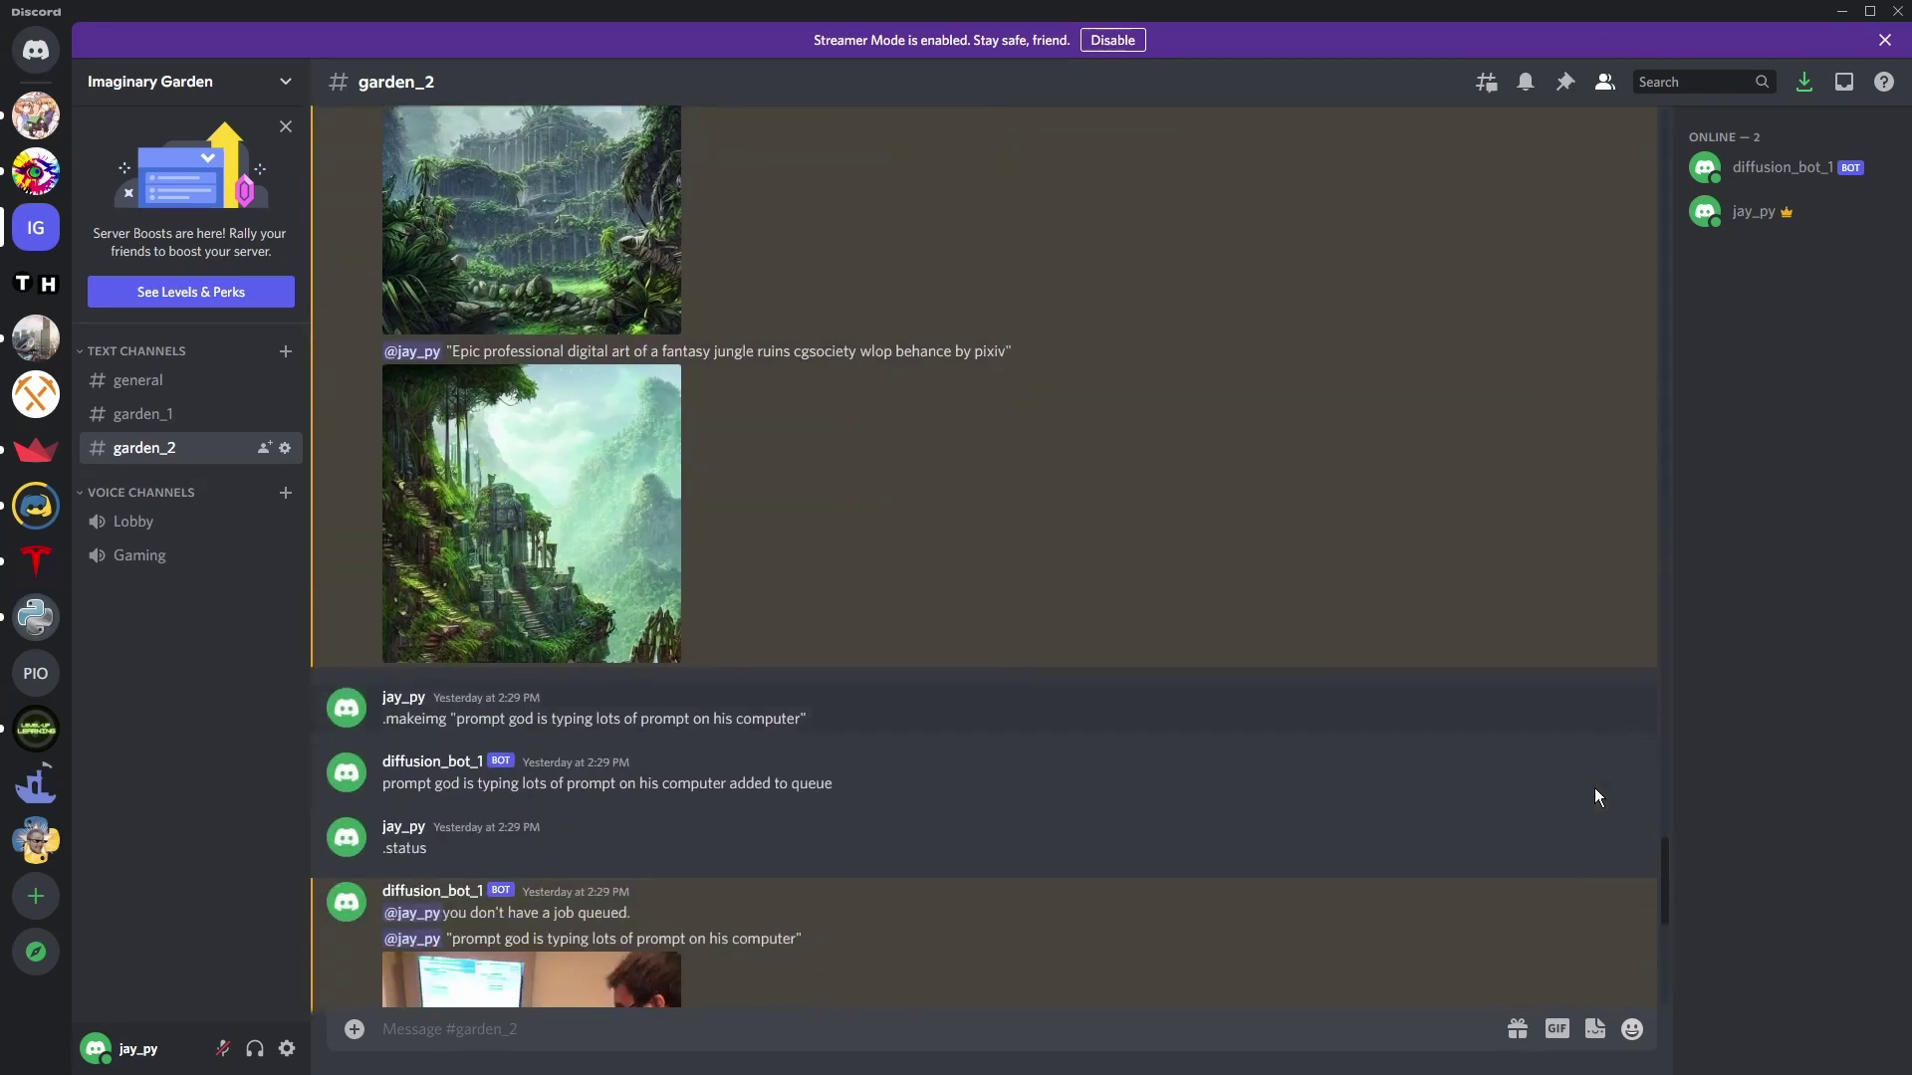
scroll(1595, 797, "down", 5)
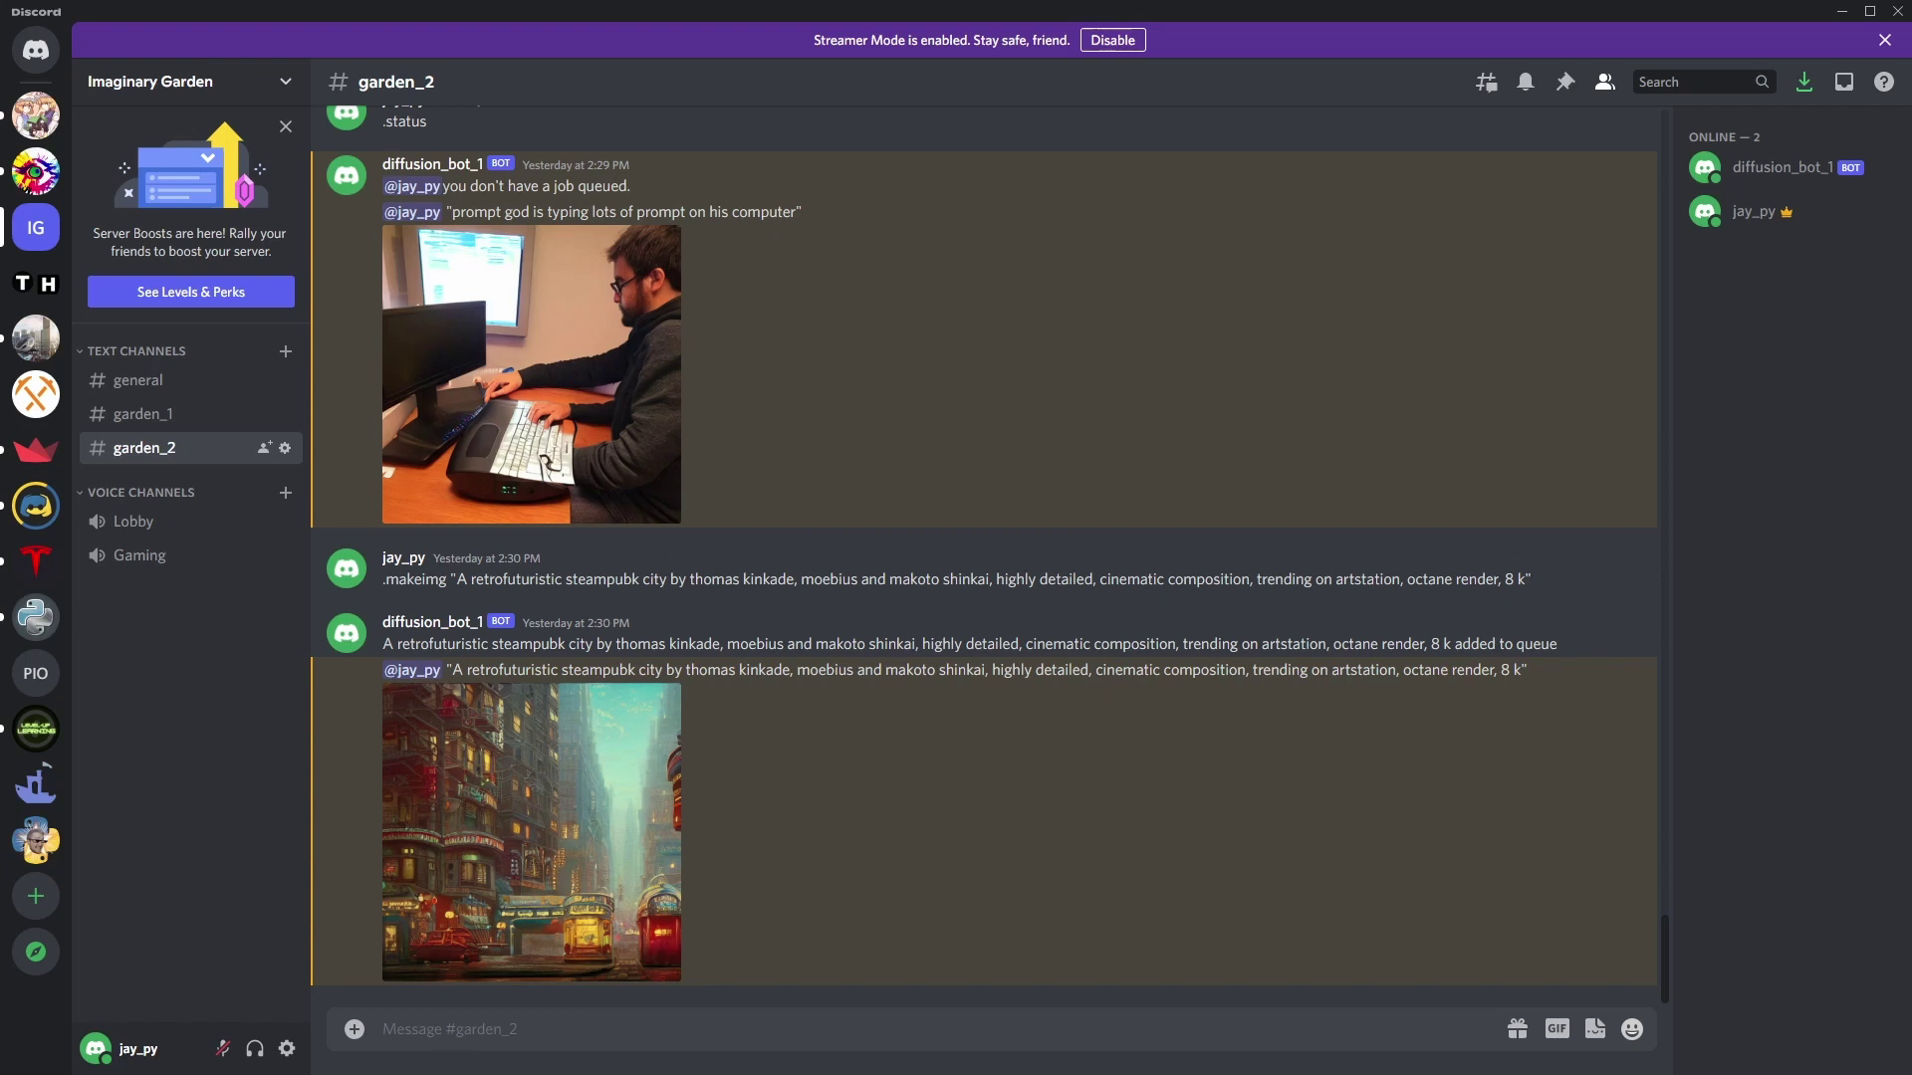
Step: Switch to Task Manager and inspect the performance graphs for Memory and the NVIDIA GeForce GTX 1070 GPU
type(".")
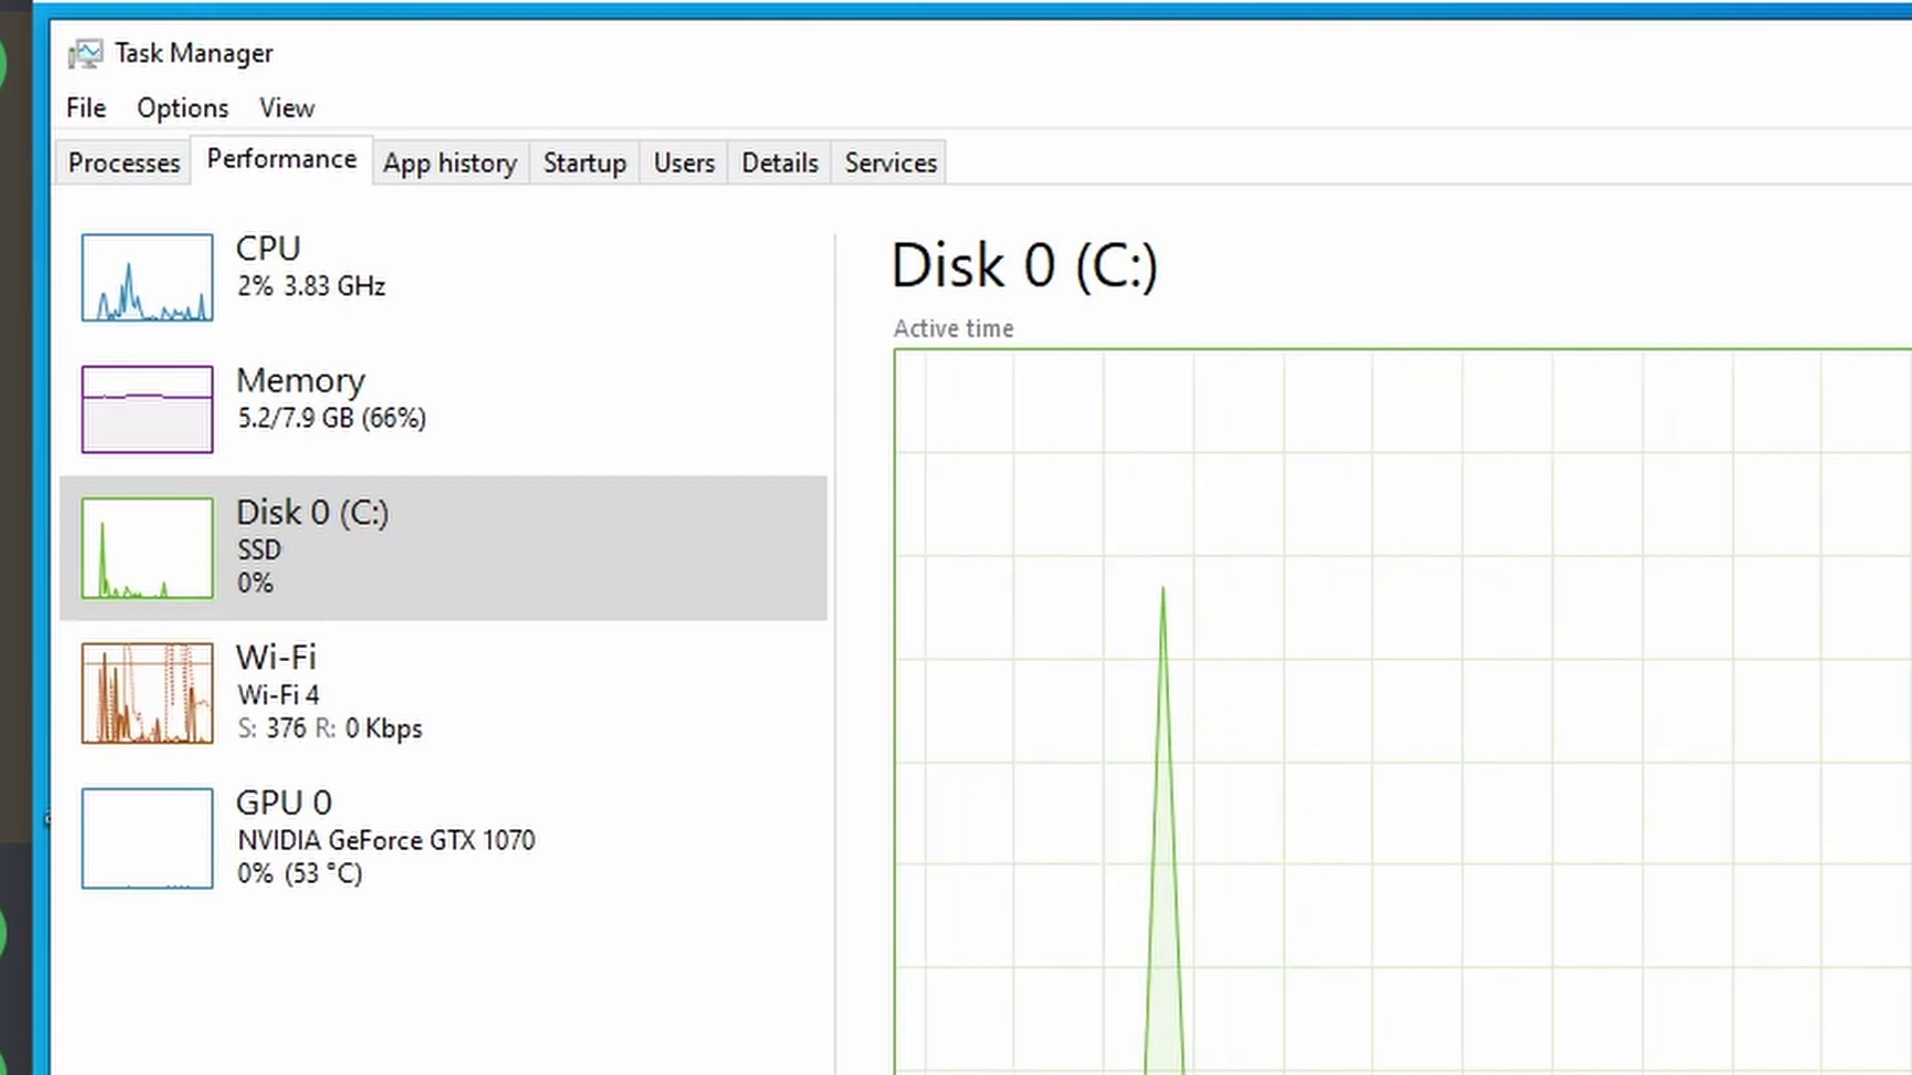
left_click(294, 444)
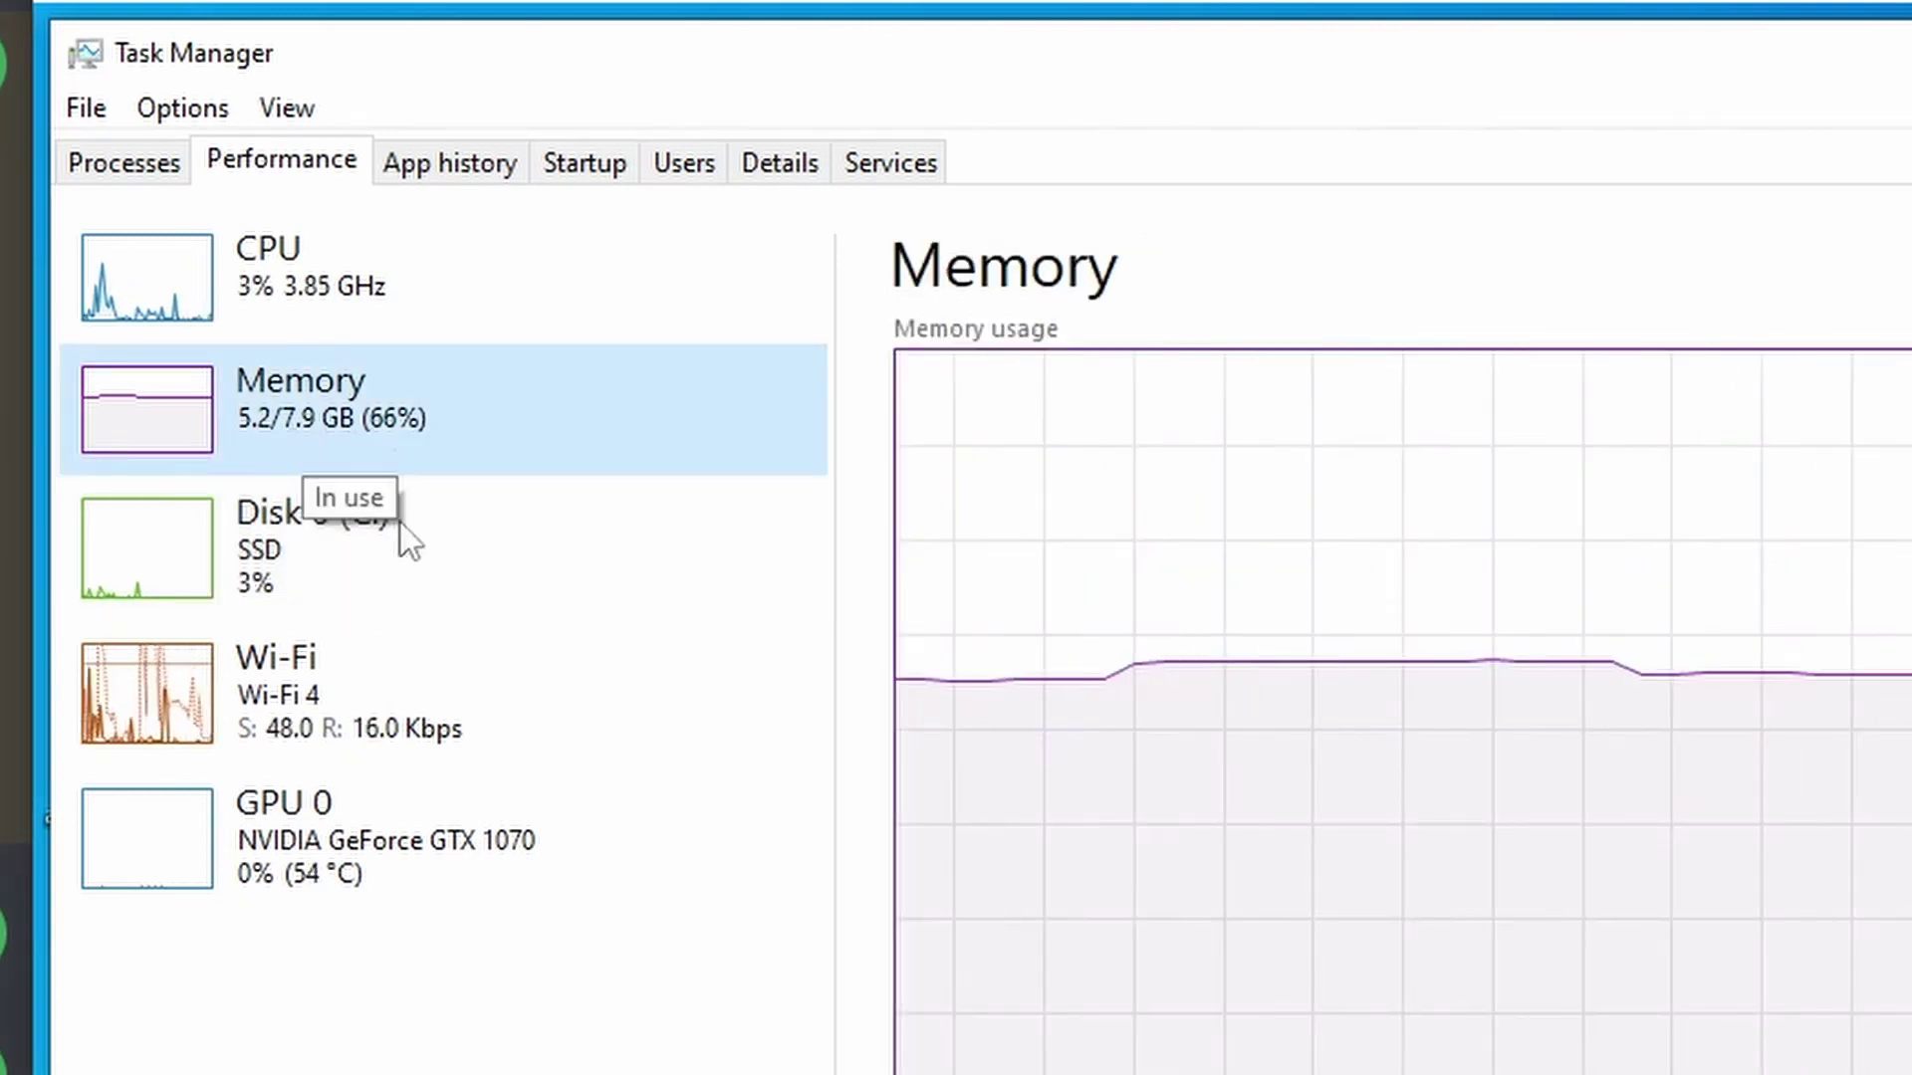
left_click(585, 887)
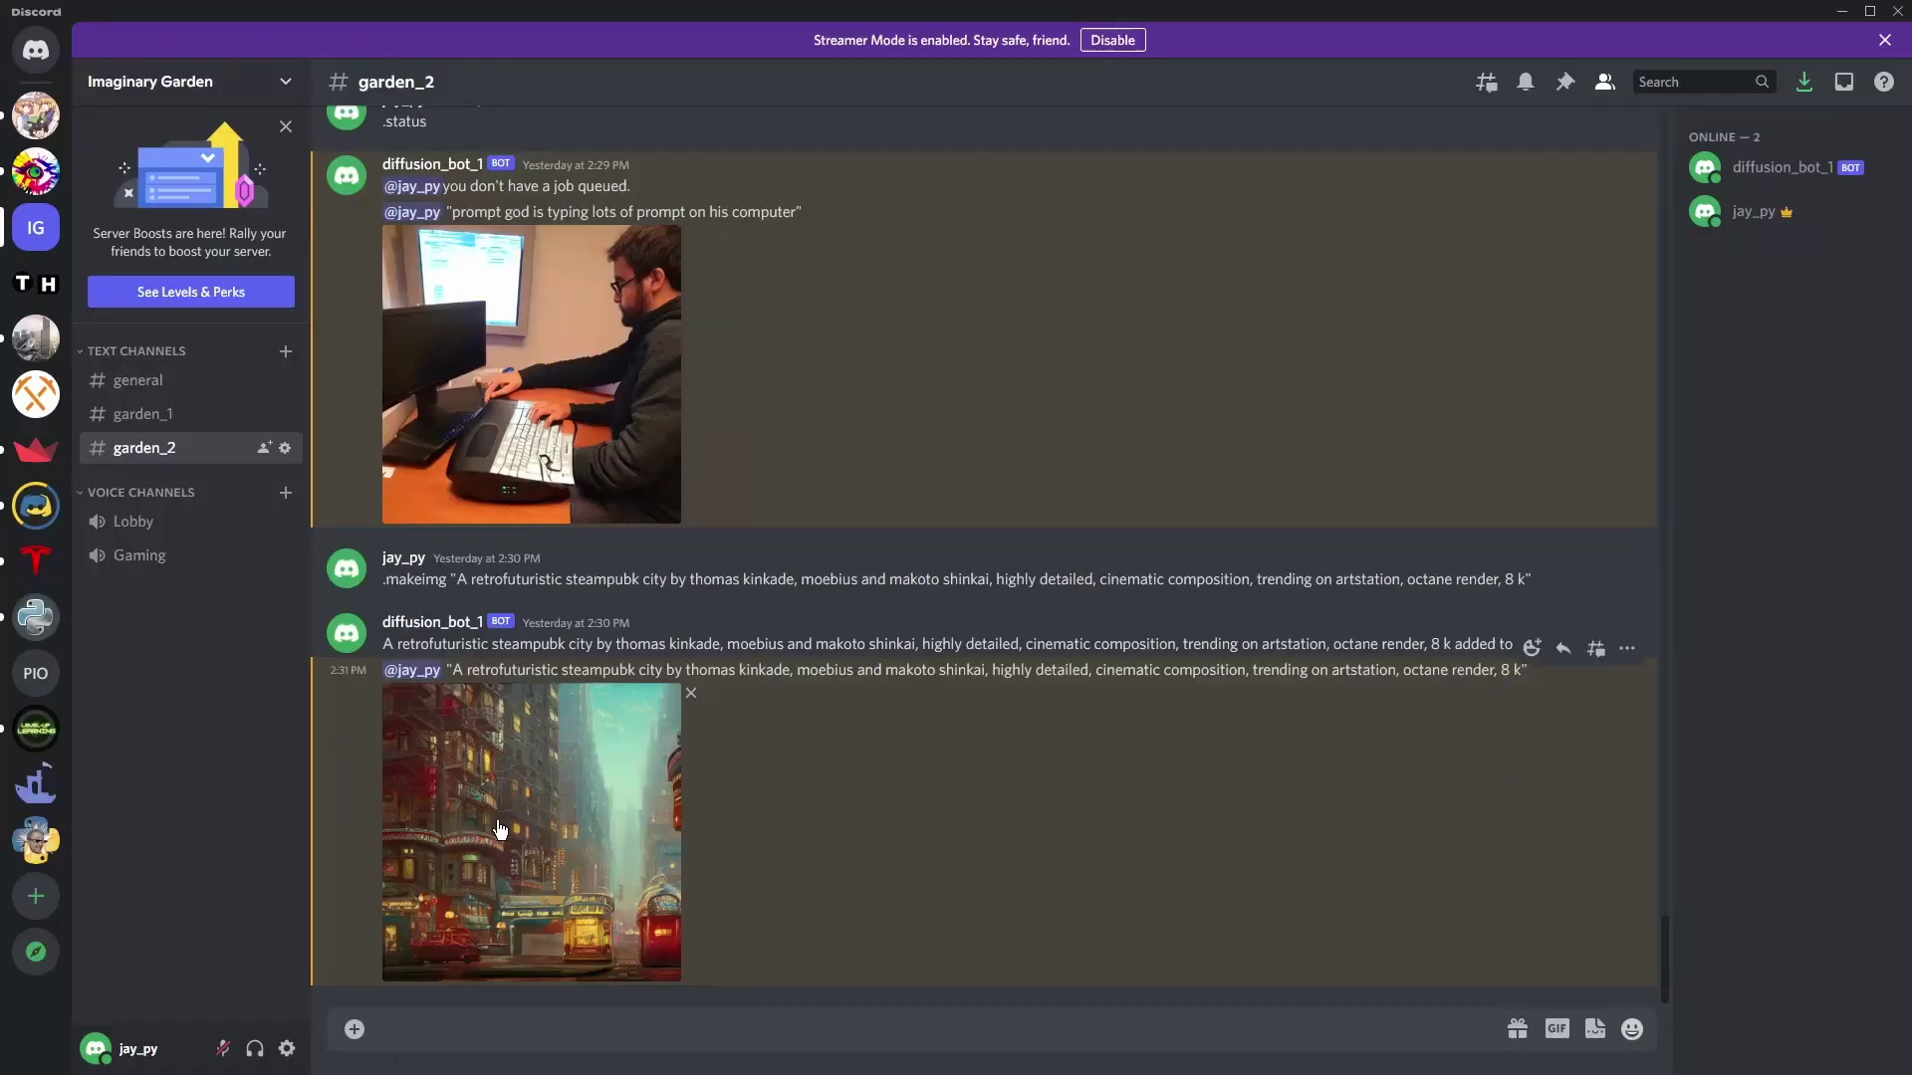
Step: Back in Discord, view the generated steampunk city, fantasy jungle ruins and wonderland landscape images enlarged
left_click(497, 821)
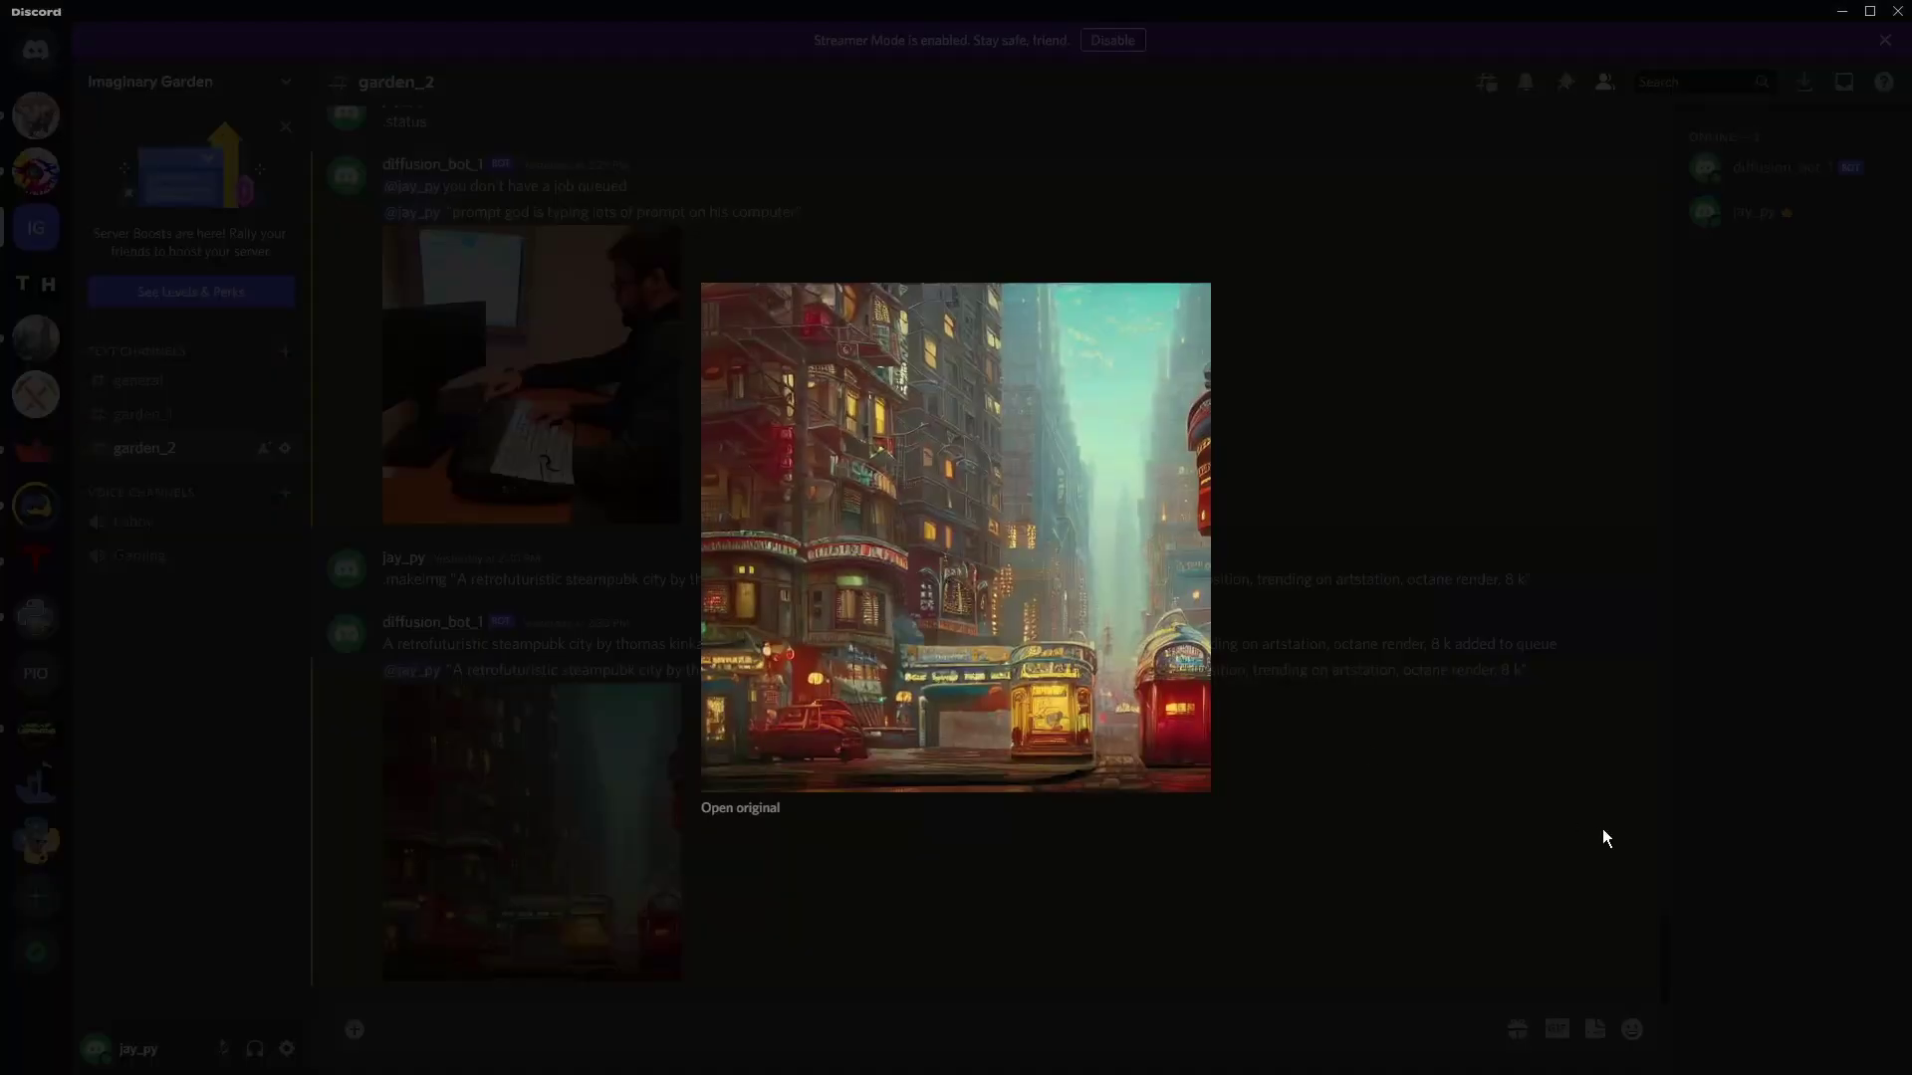
left_click(1552, 824)
scroll(1553, 825, "up", 4)
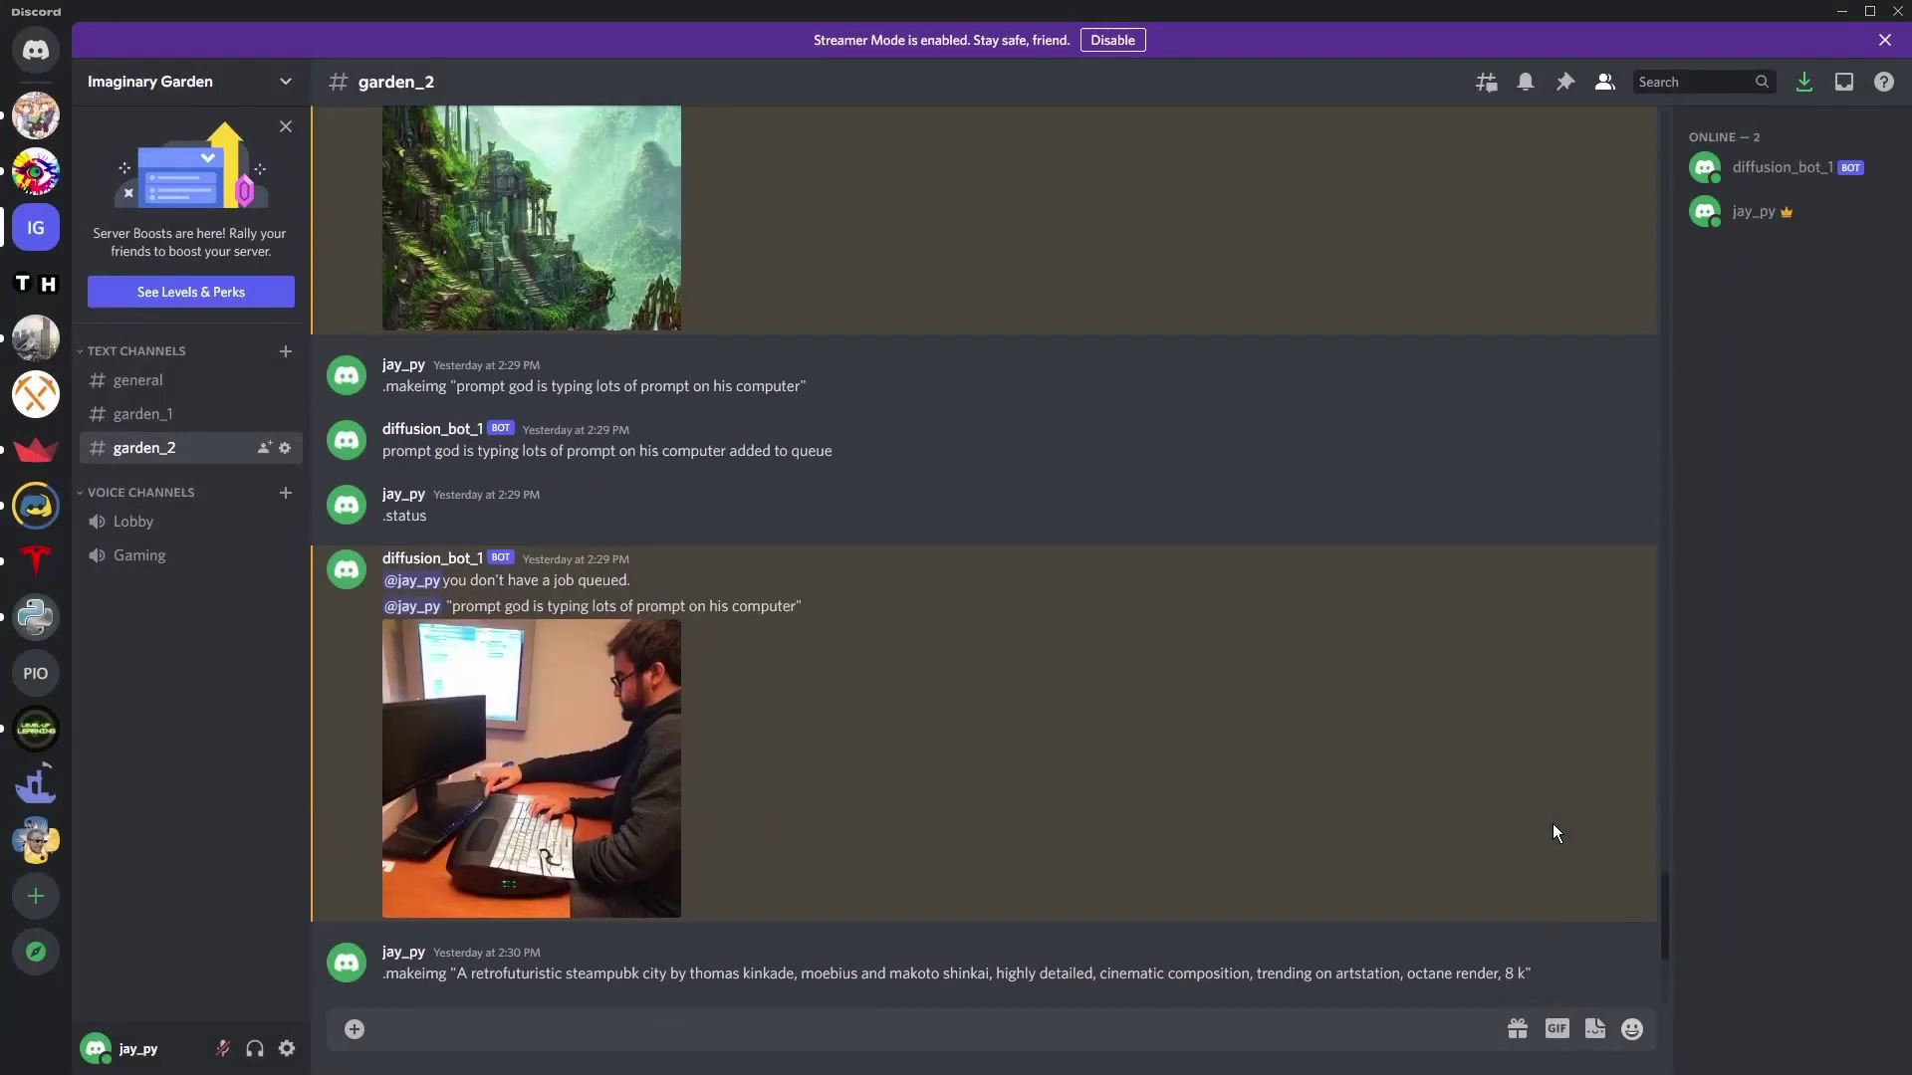
scroll(1556, 832, "up", 6)
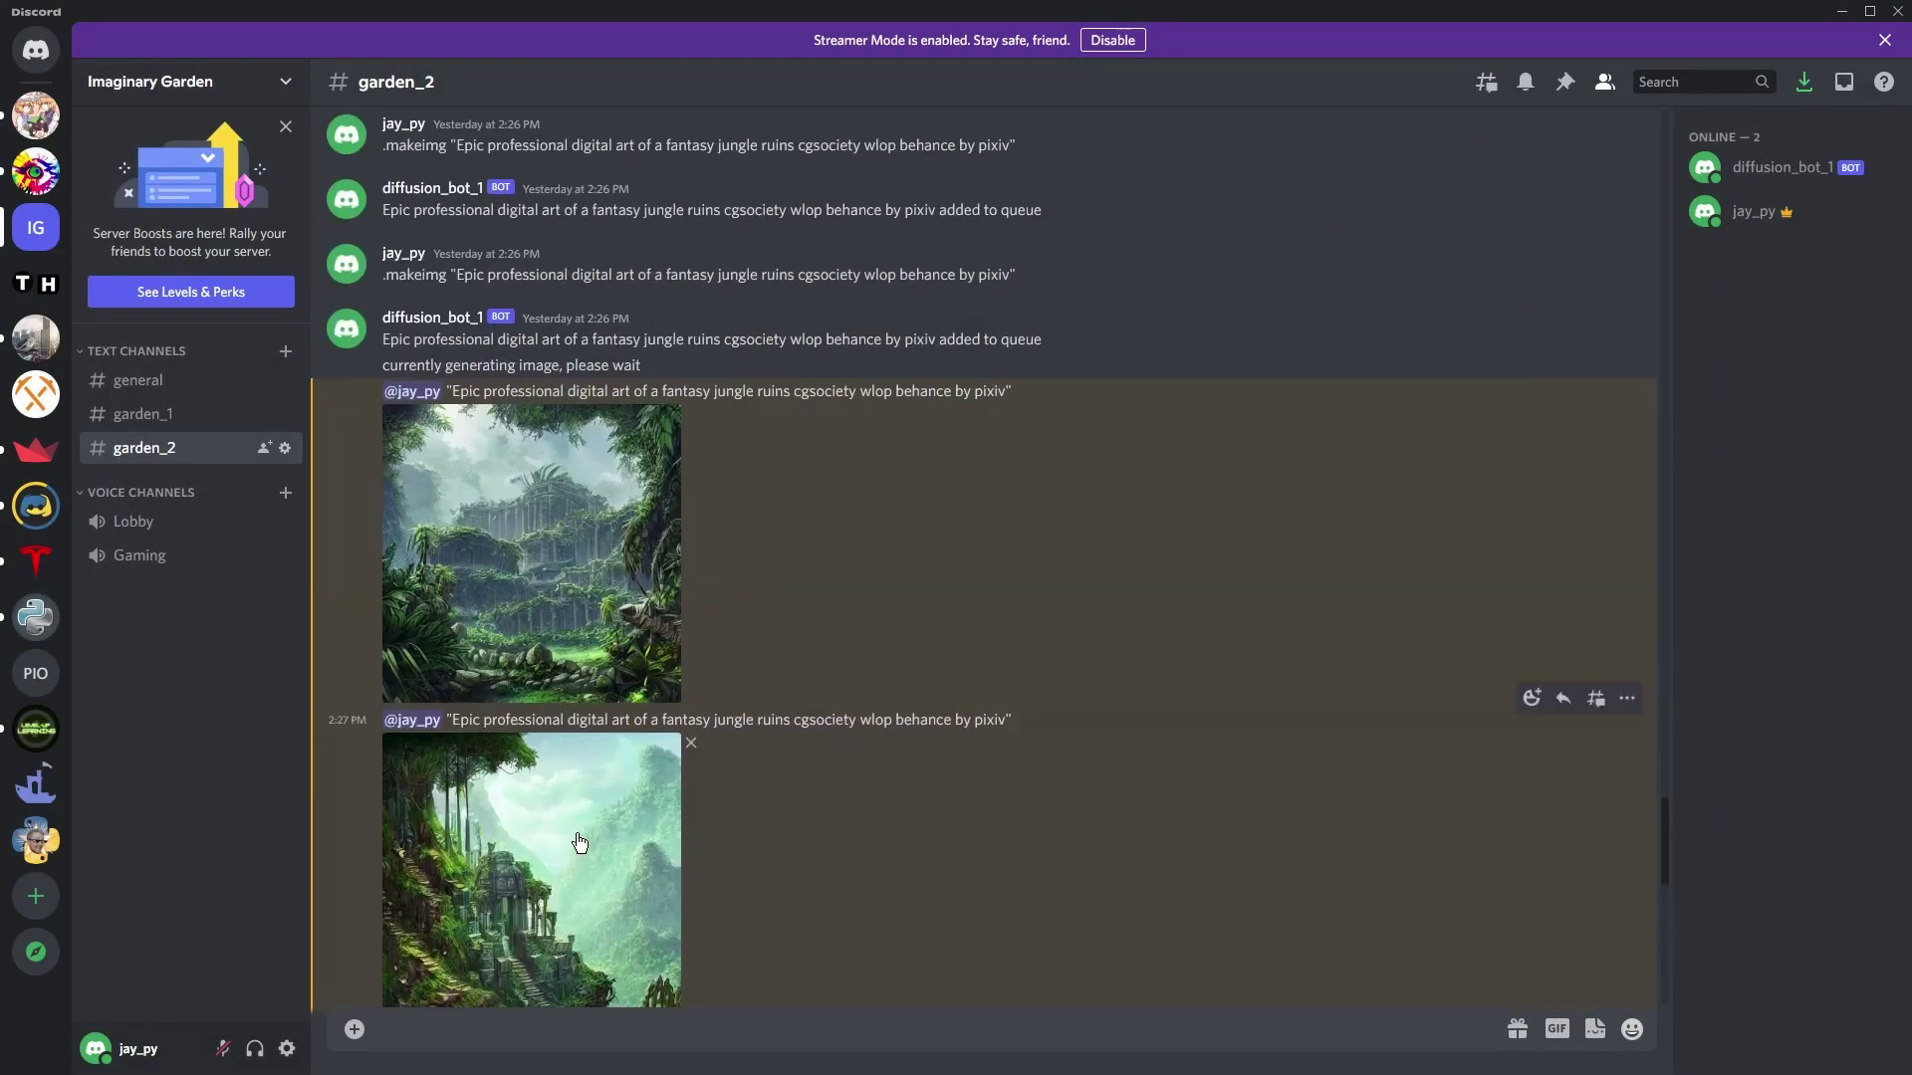
left_click(579, 847)
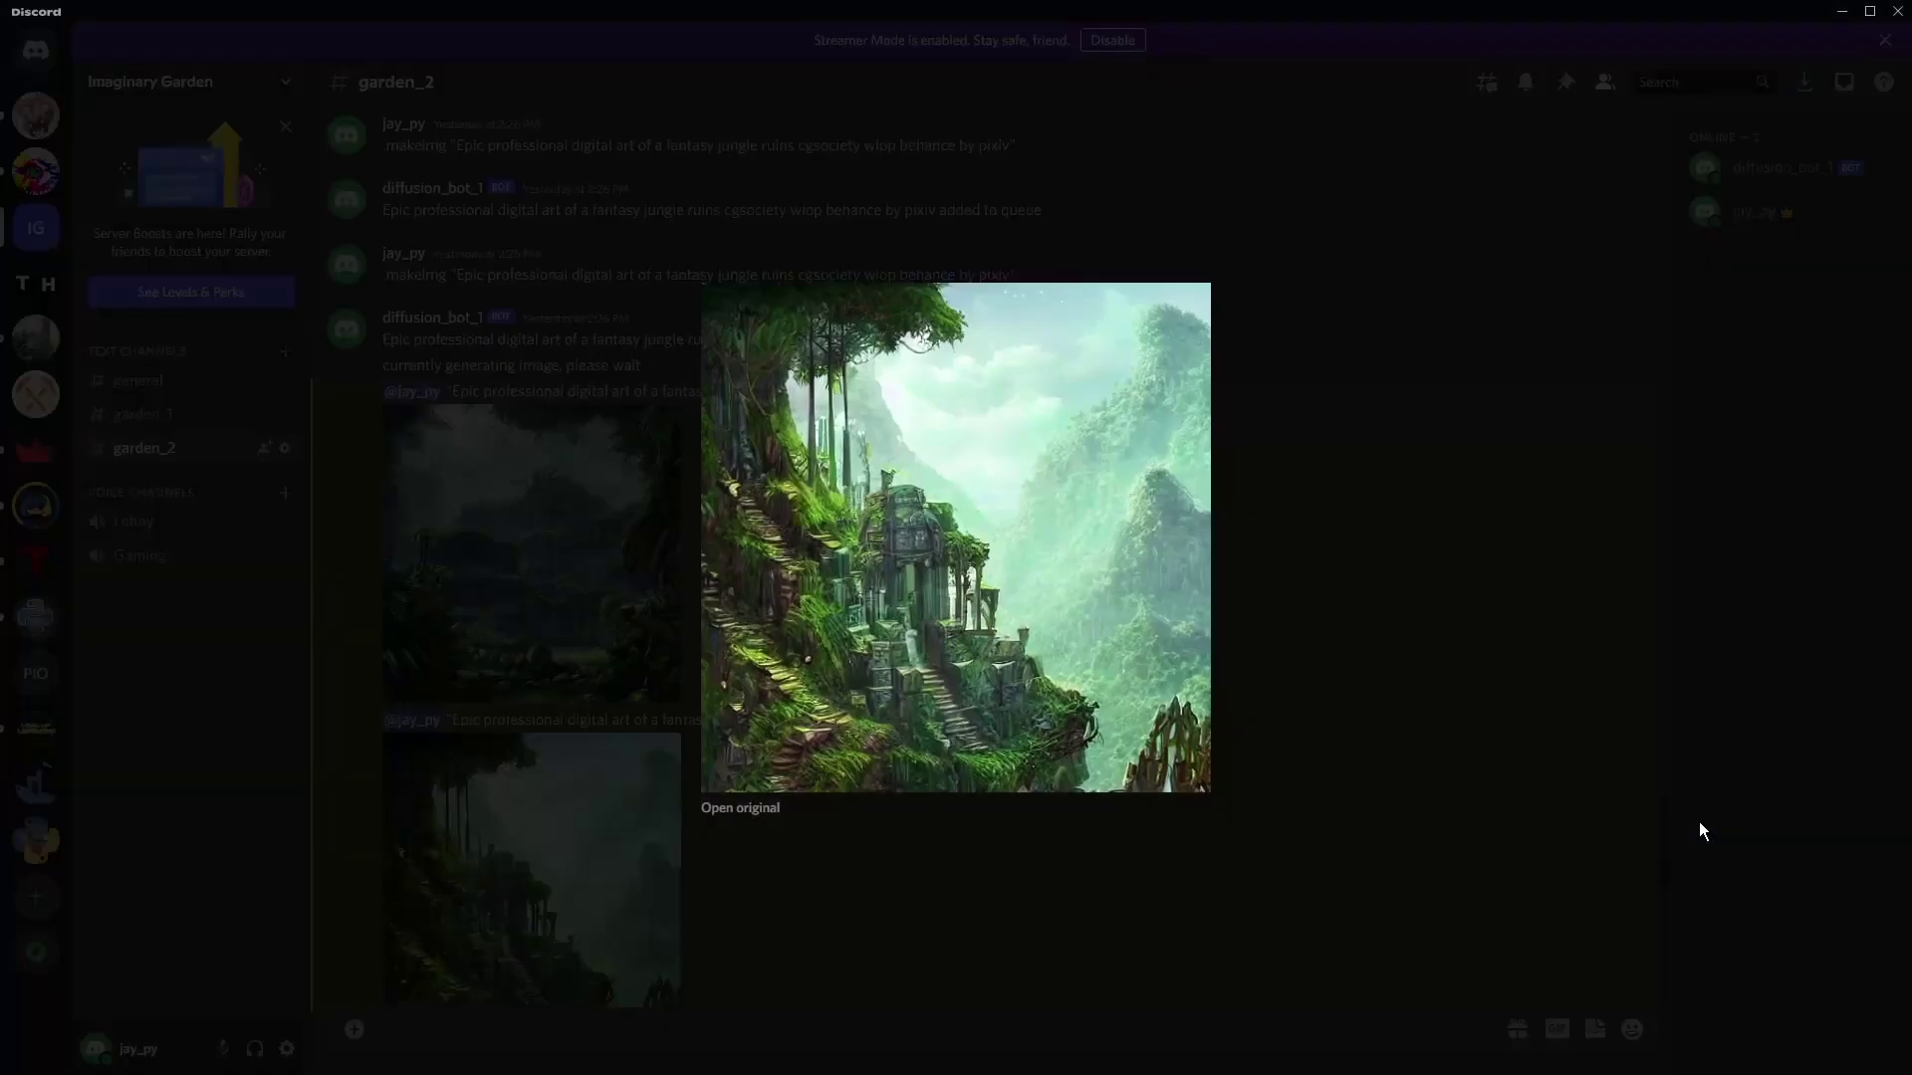
left_click(1577, 794)
scroll(1578, 794, "up", 8)
scroll(1576, 791, "up", 10)
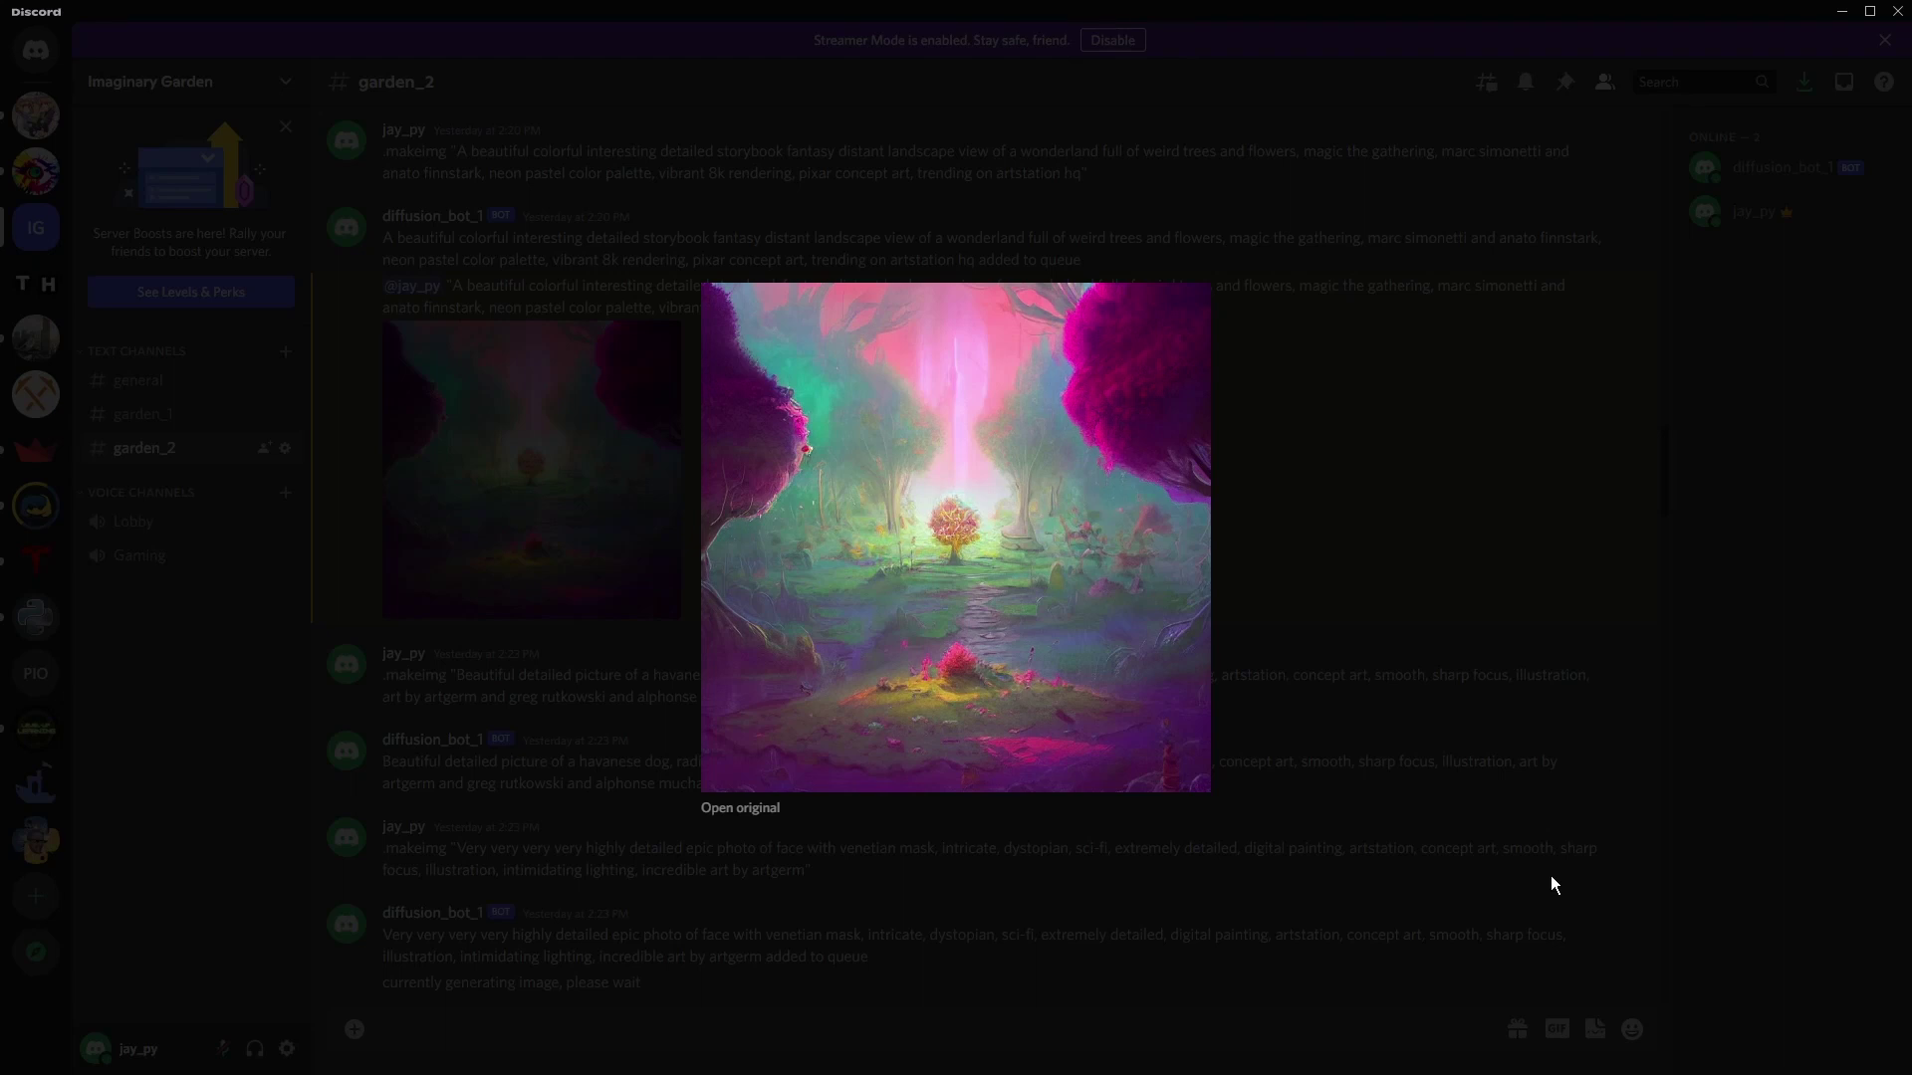
left_click(1550, 875)
scroll(1551, 875, "up", 5)
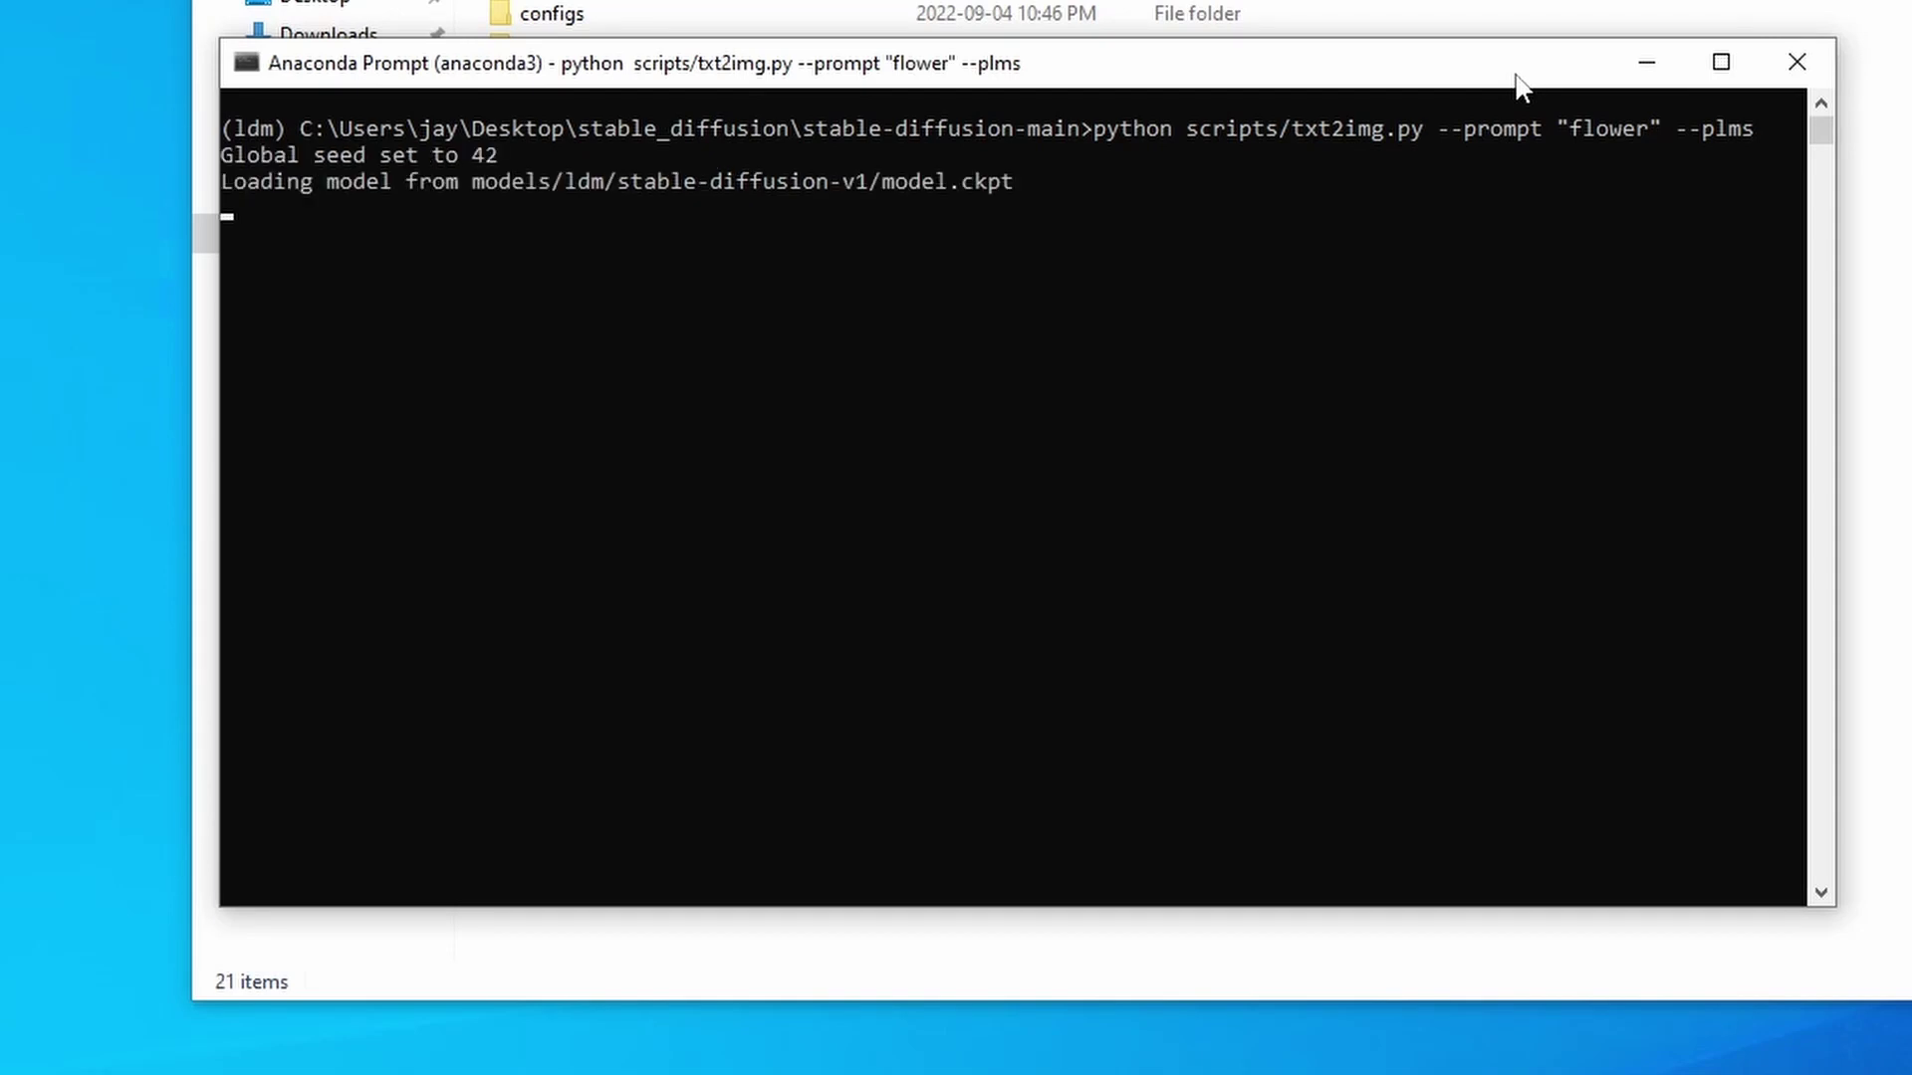
Step: In the Anaconda Prompt, highlight the model-loading output of the txt2img.py run for the prompt "flower"
left_click_drag(221, 181, 932, 349)
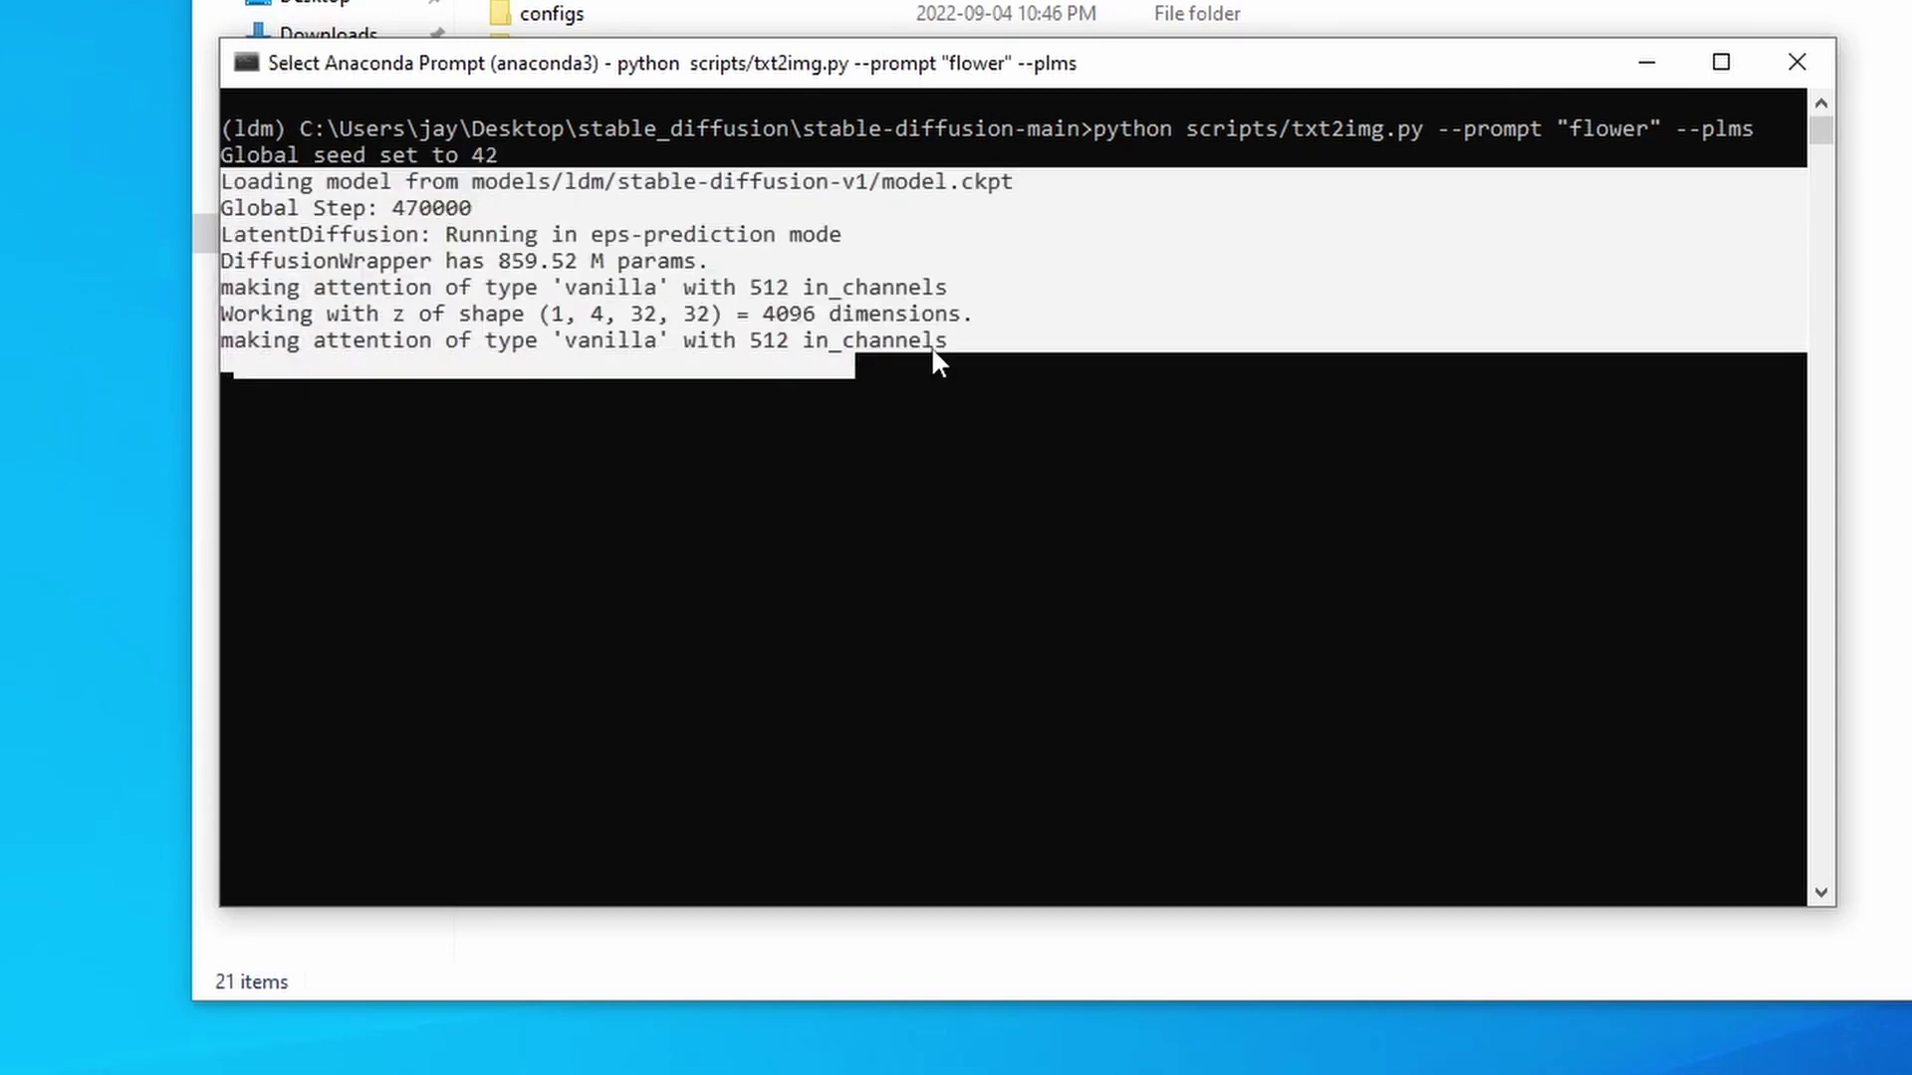
right_click(930, 344)
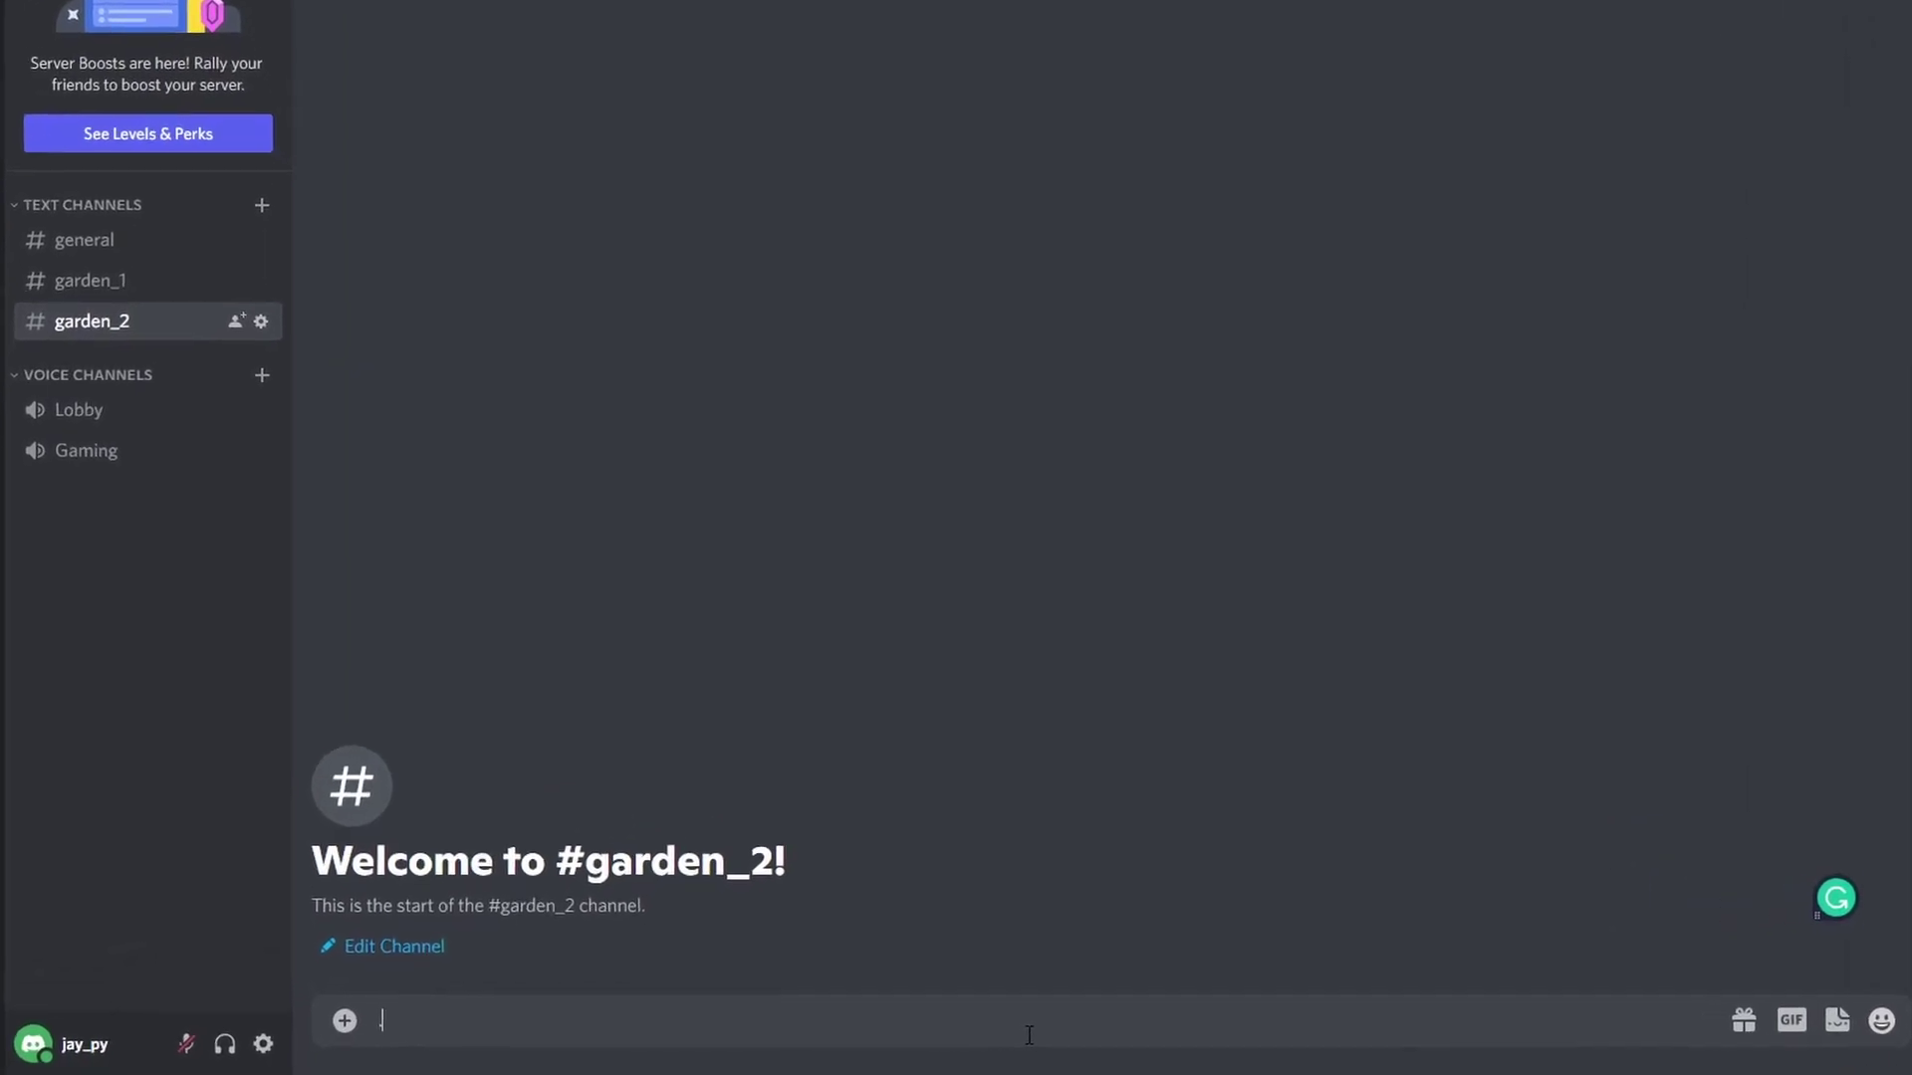
Step: In Discord's garden_2 channel, send .hello and request an image with .makeimg "toronto city, yonge street, studio ghibli, 4k, digital paint", copying the command for reuse
type(".hello")
key("Return")
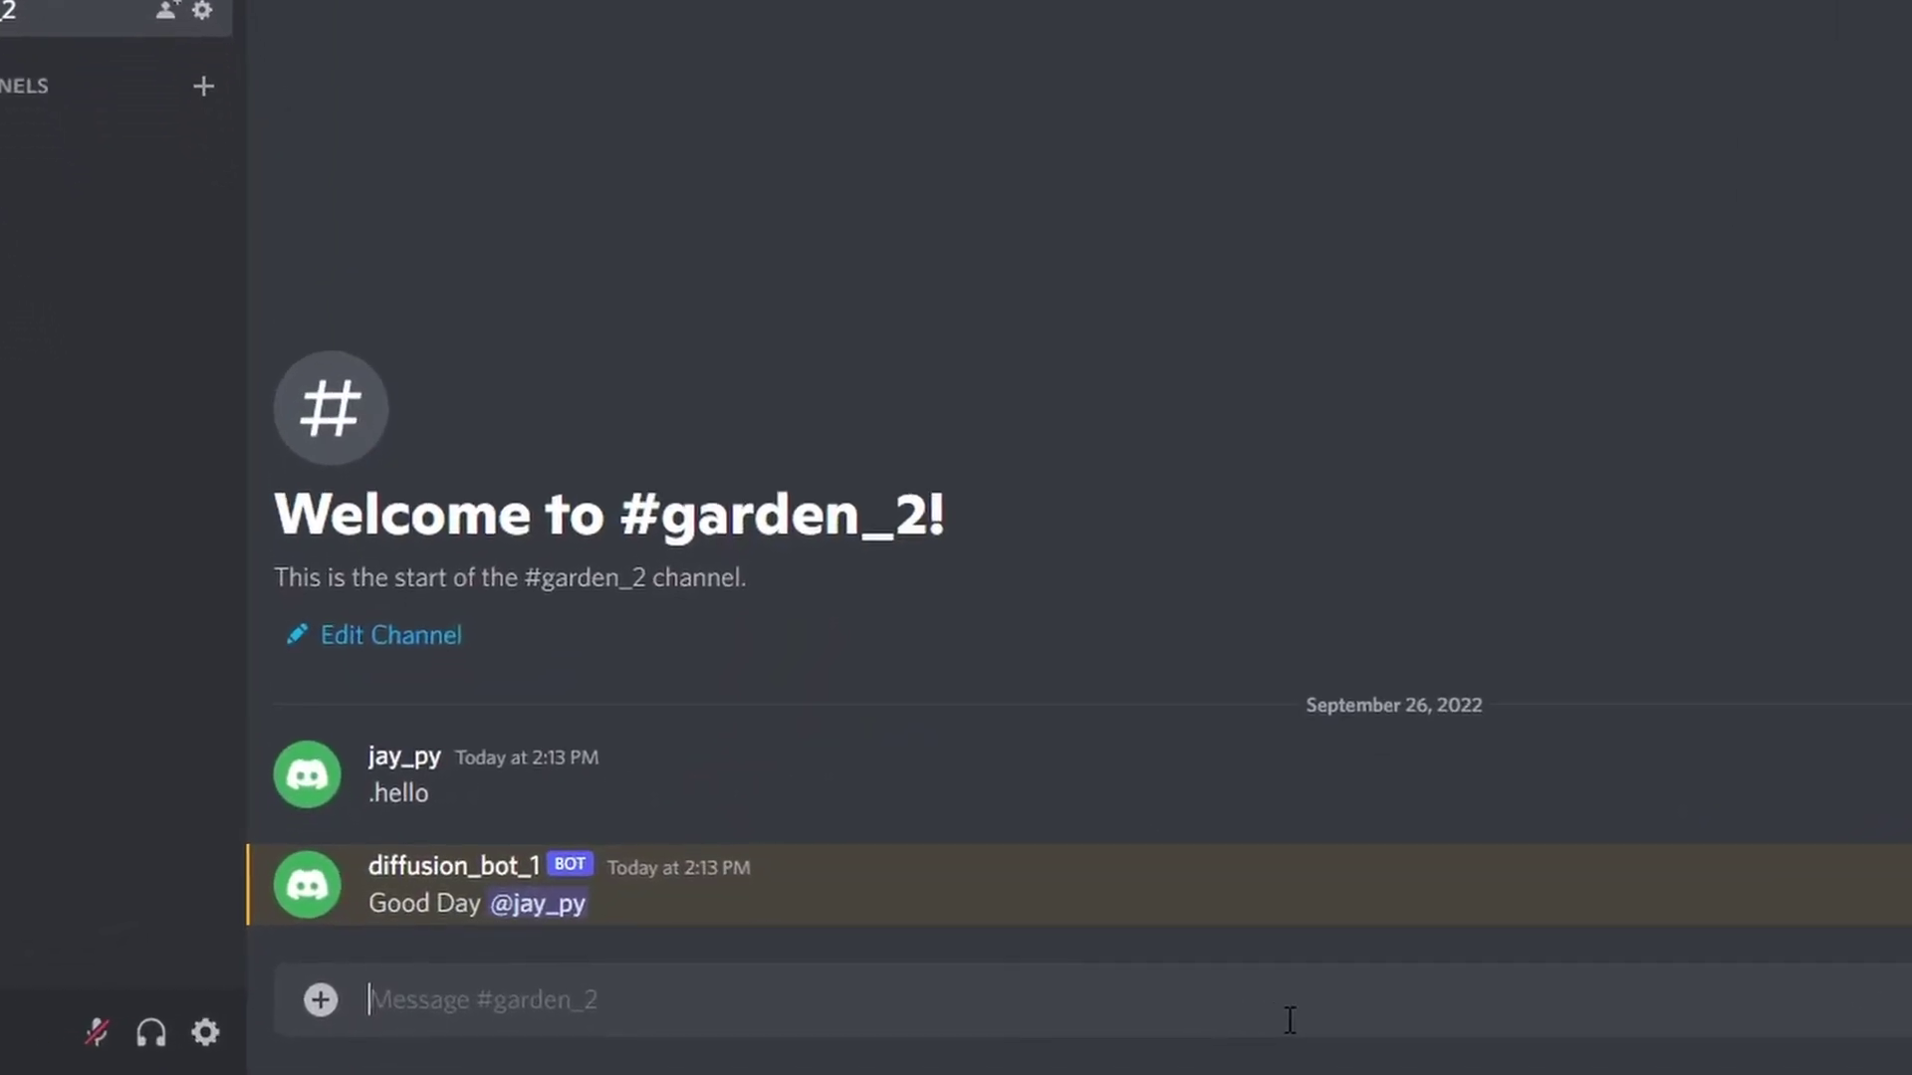
type(".makeimg \"")
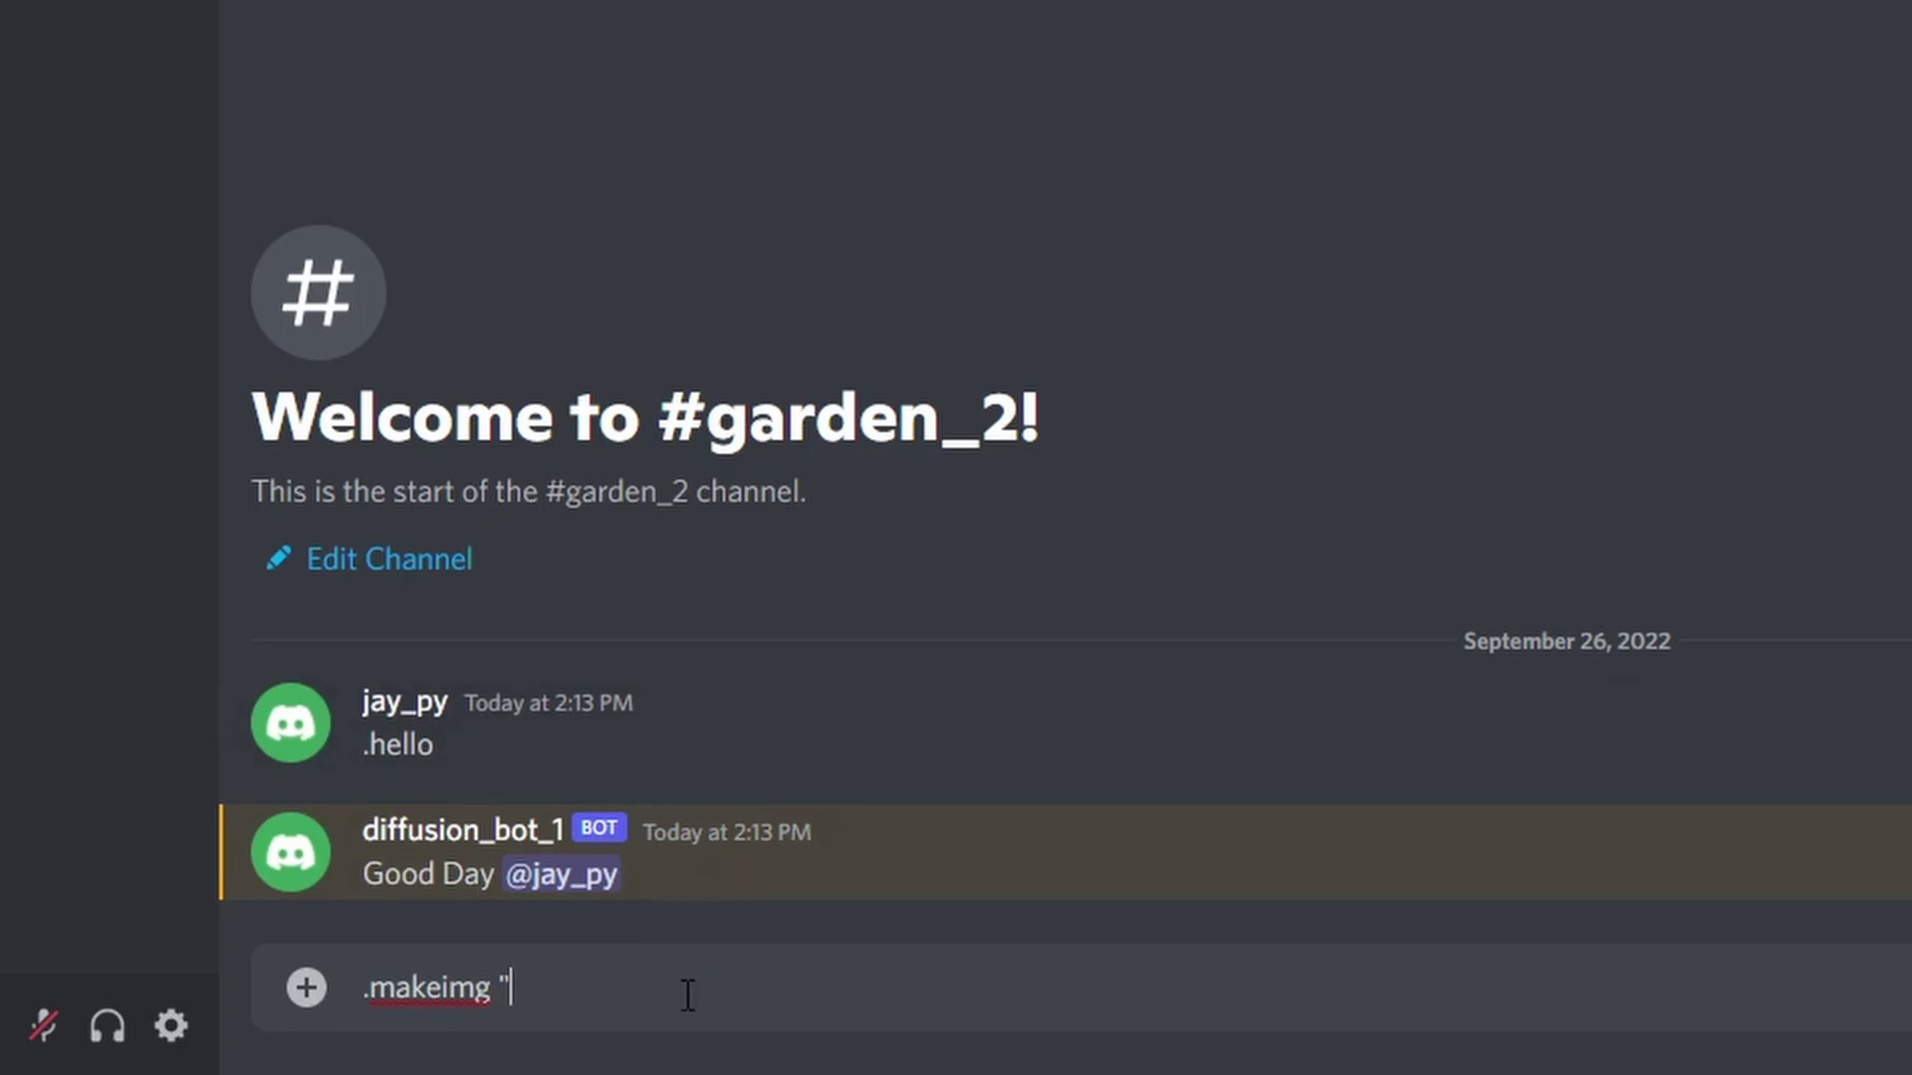
type("toronto city, yonge street, studio ghibli, 4k, digital paint\"")
key("ctrl+a")
key("ctrl+c")
key("Return")
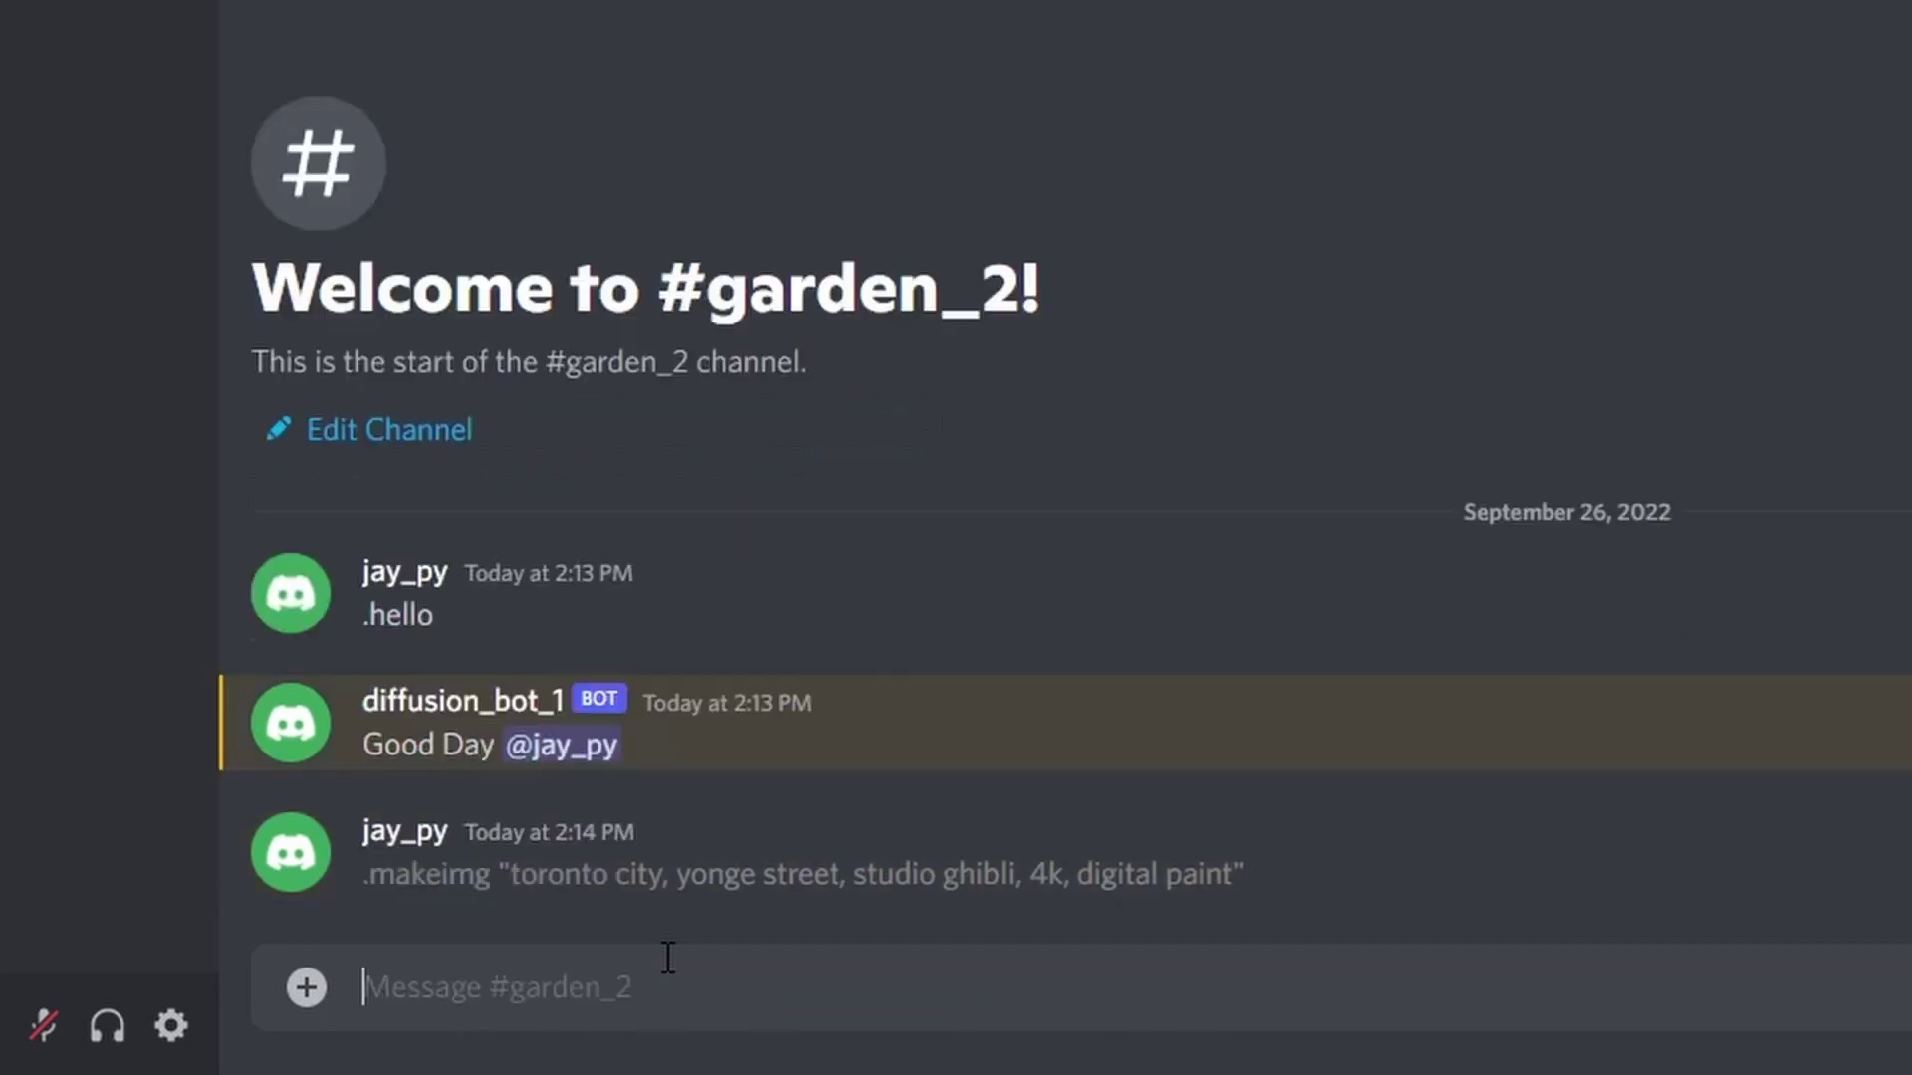
Step: Reuse the copied command to request a second image with .makeimg "new york city, studio ghibli, 4k, digital paint"
key("ctrl+v")
left_click_drag(514, 988, 840, 989)
type("new york city")
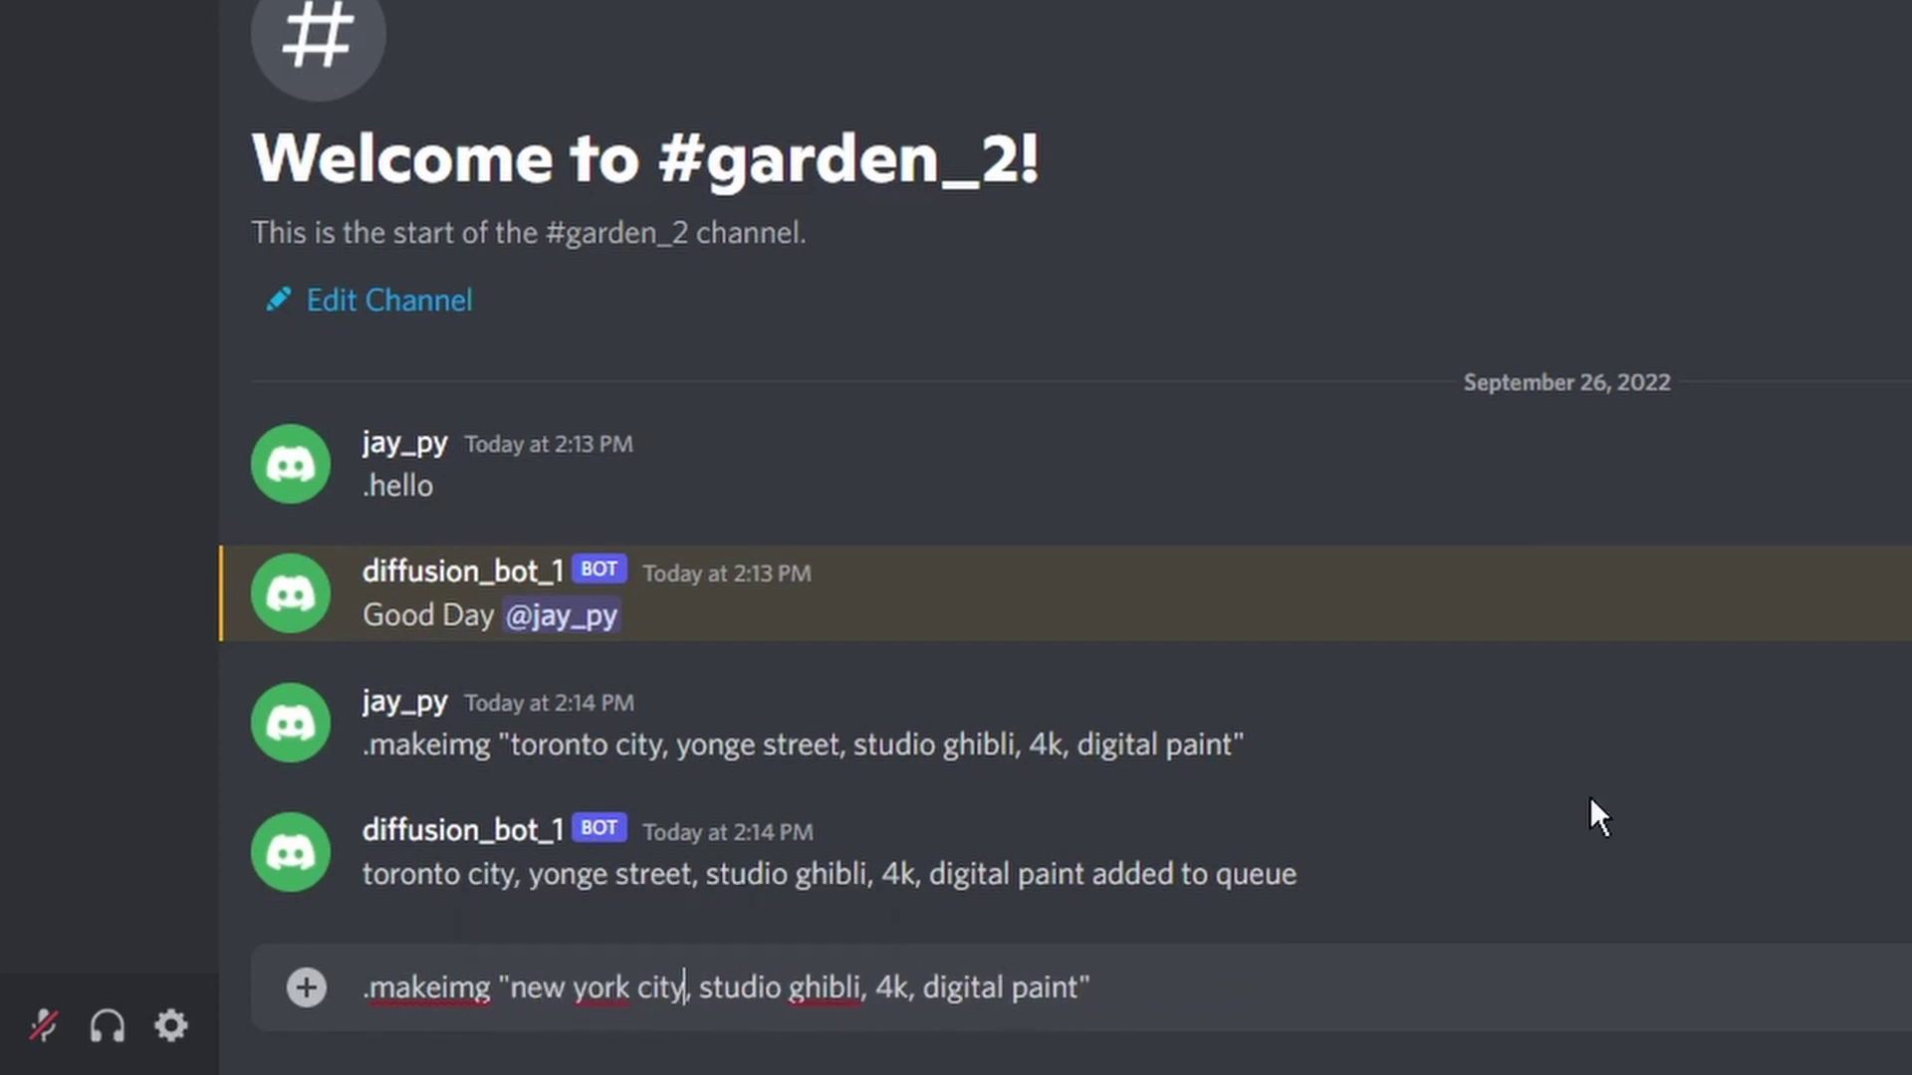
key("Return")
Step: Request a third image with .makeimg "chicago city, studio ghibli, 4k, digital paint" and query the job queue with .status
type(".makeimg \"new york city, studio ghibli, 4k, digital paint\"")
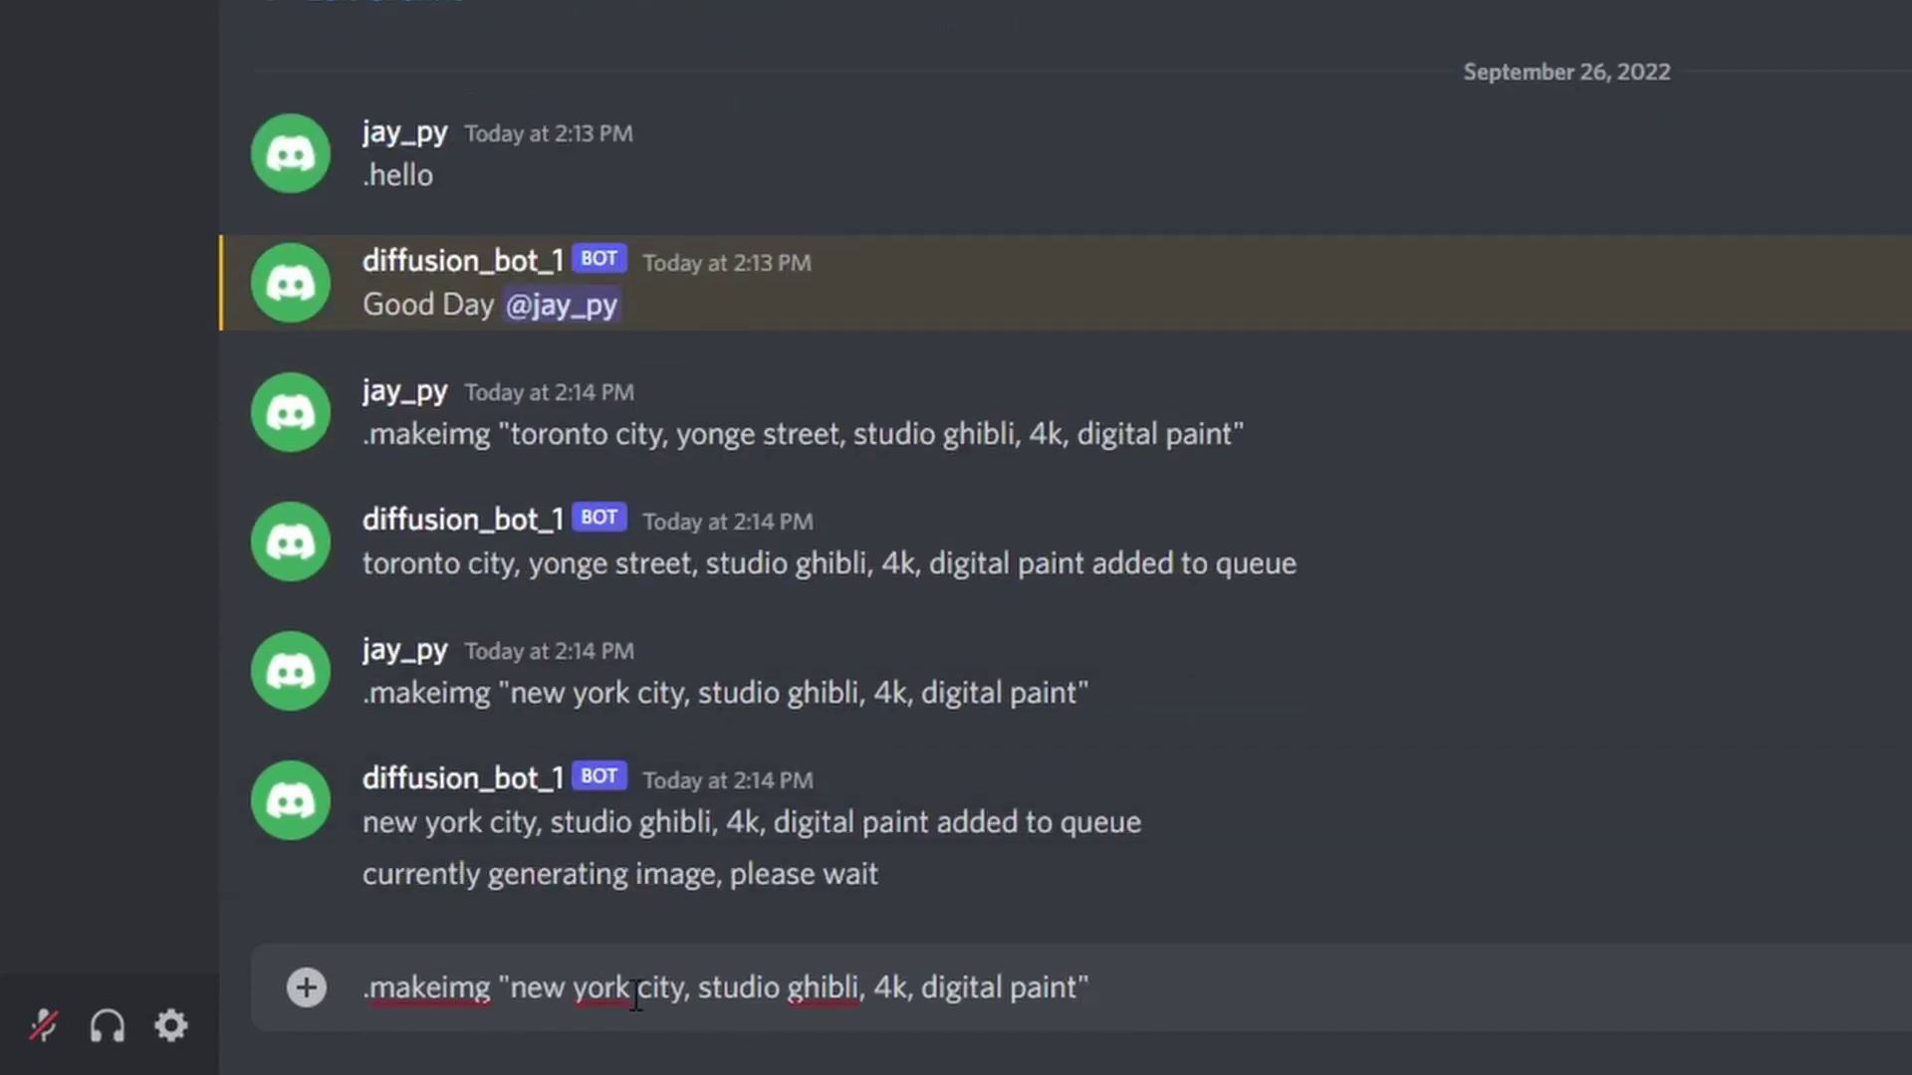
left_click_drag(512, 989, 629, 989)
type("chicago")
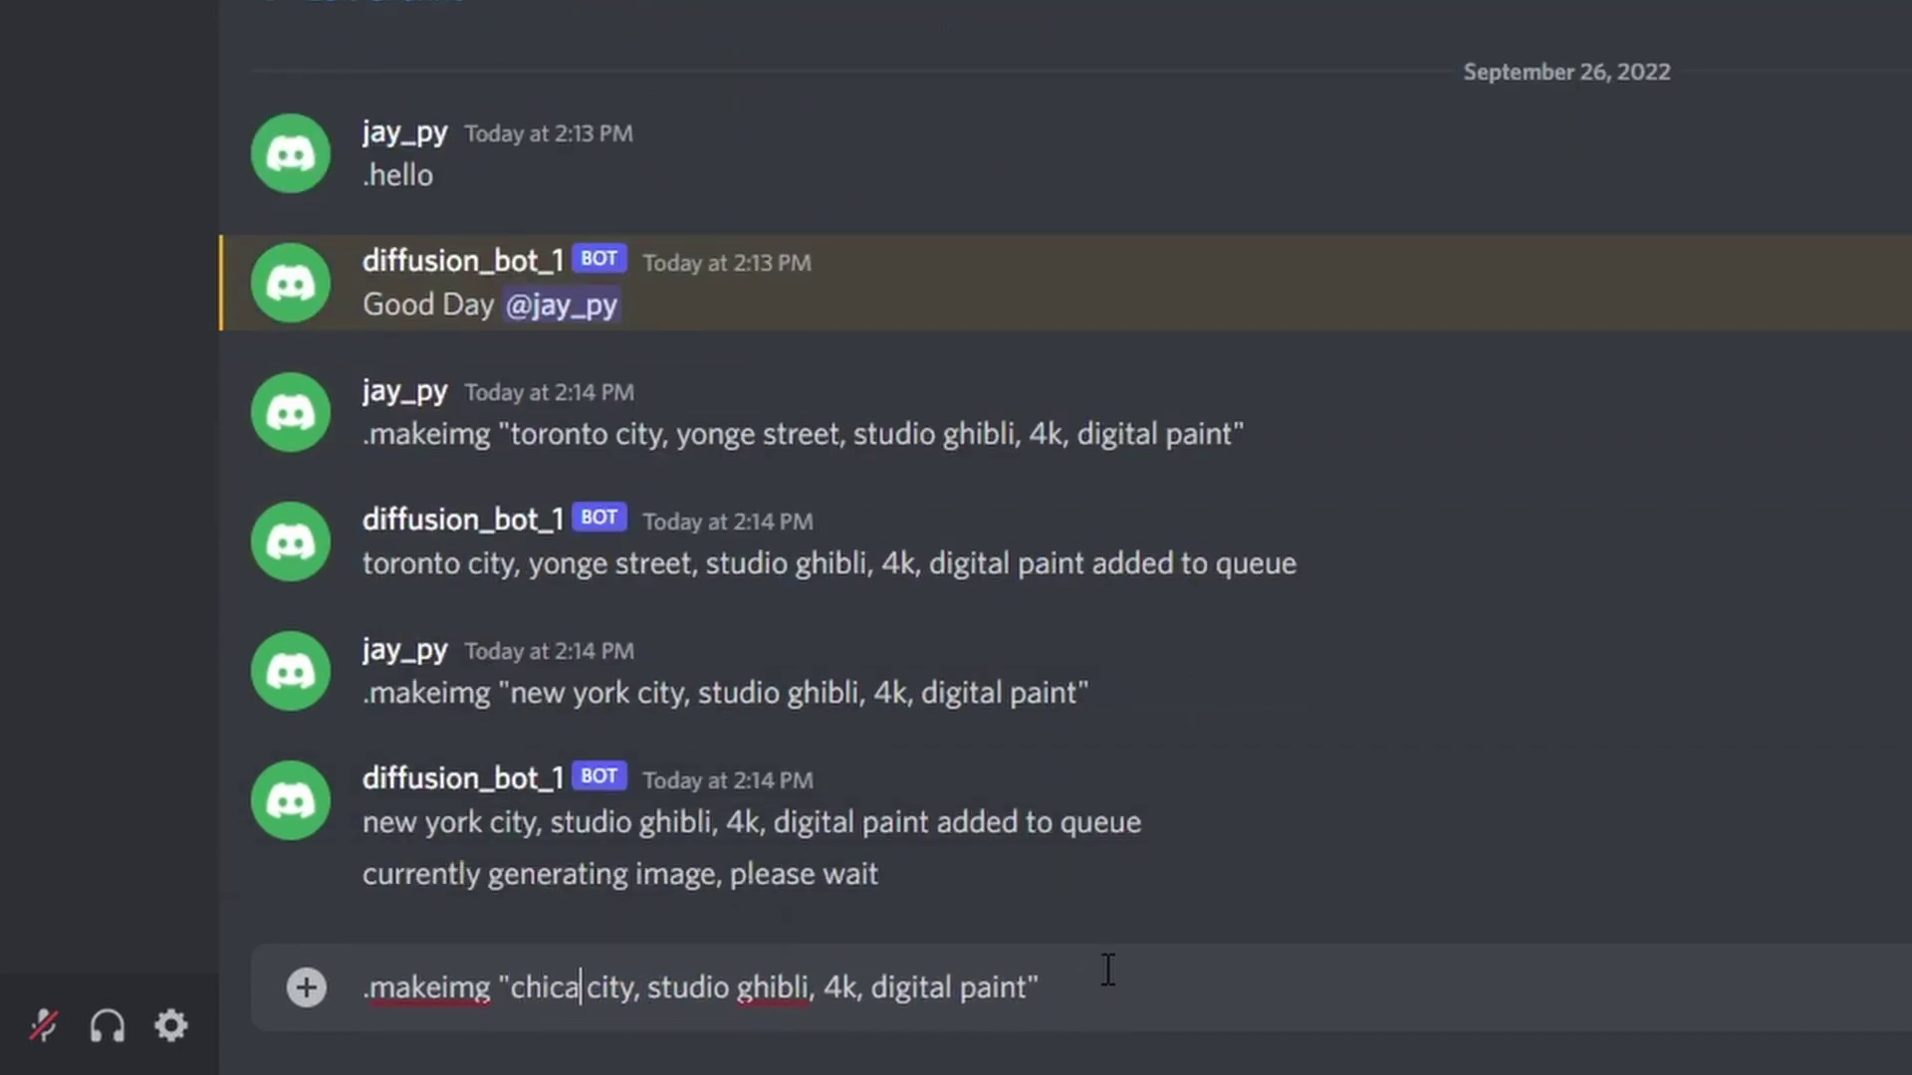
key("Return")
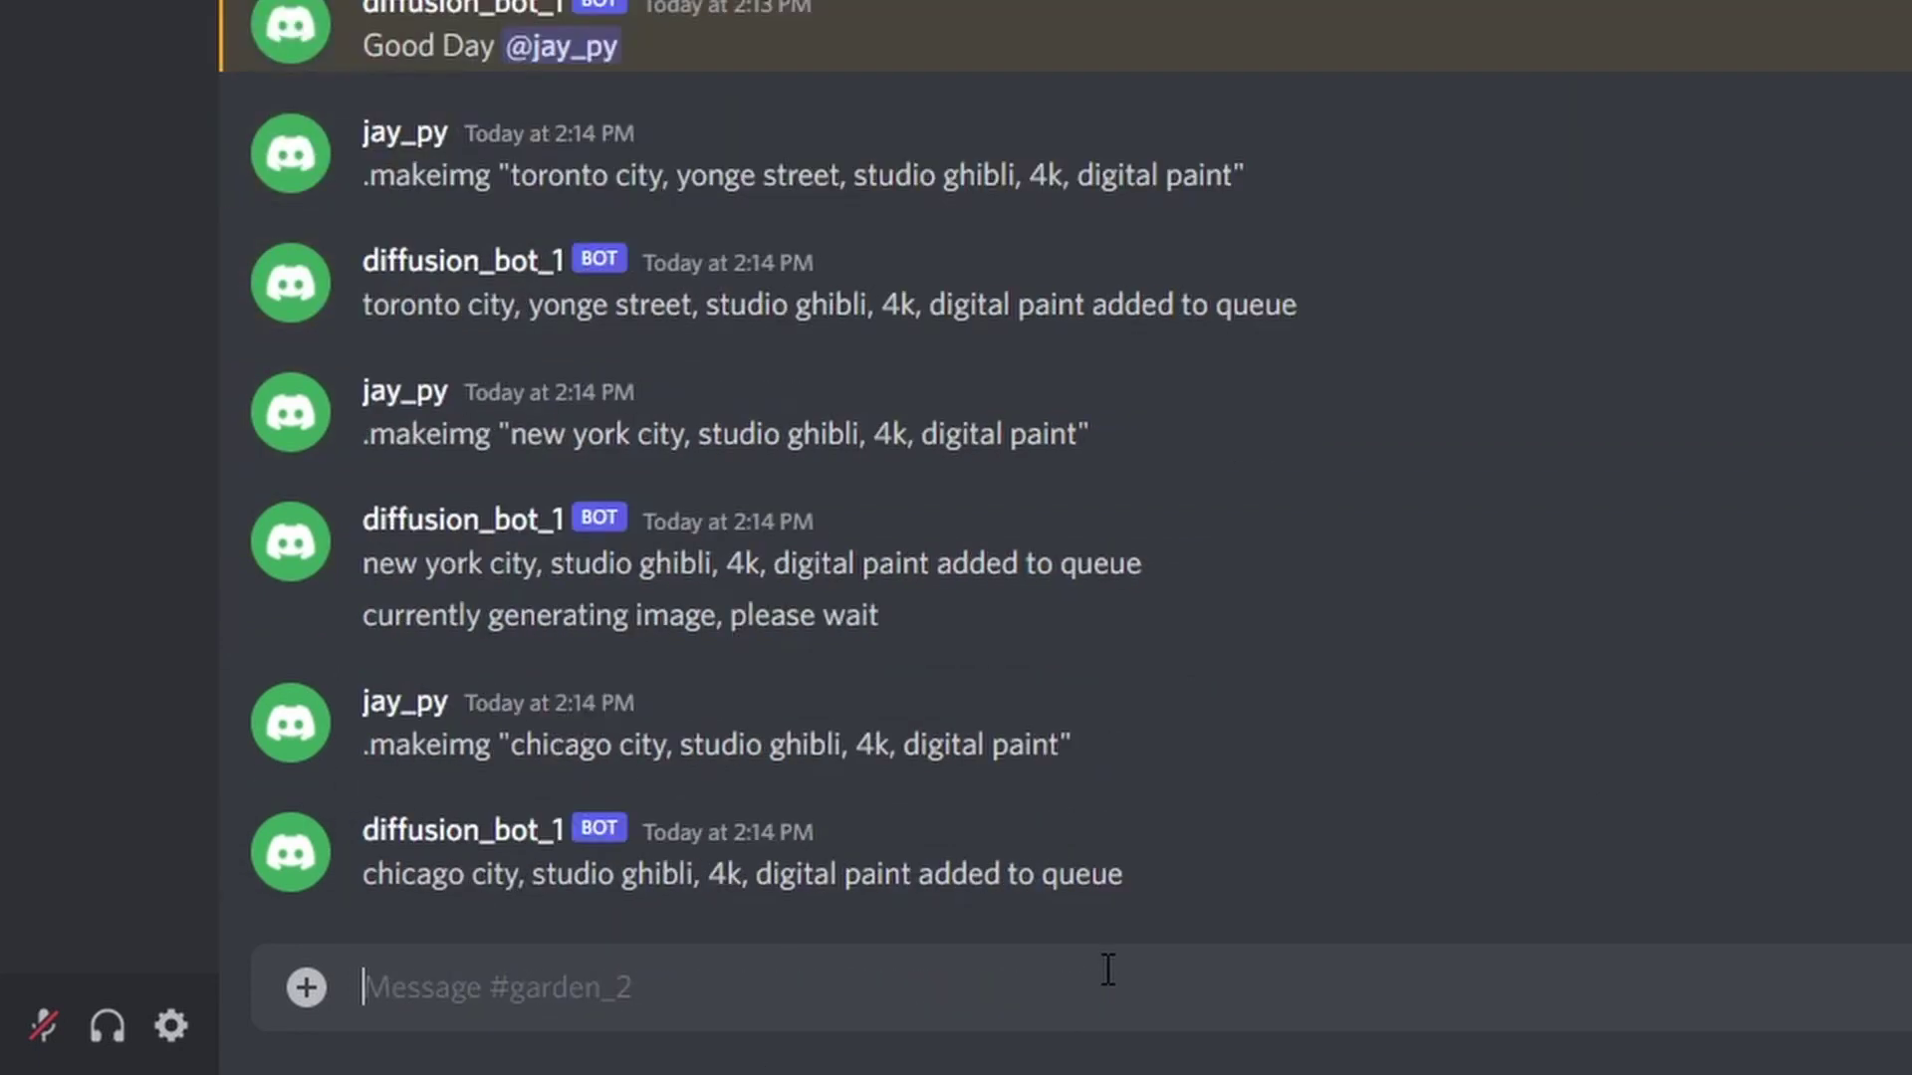
type(".status")
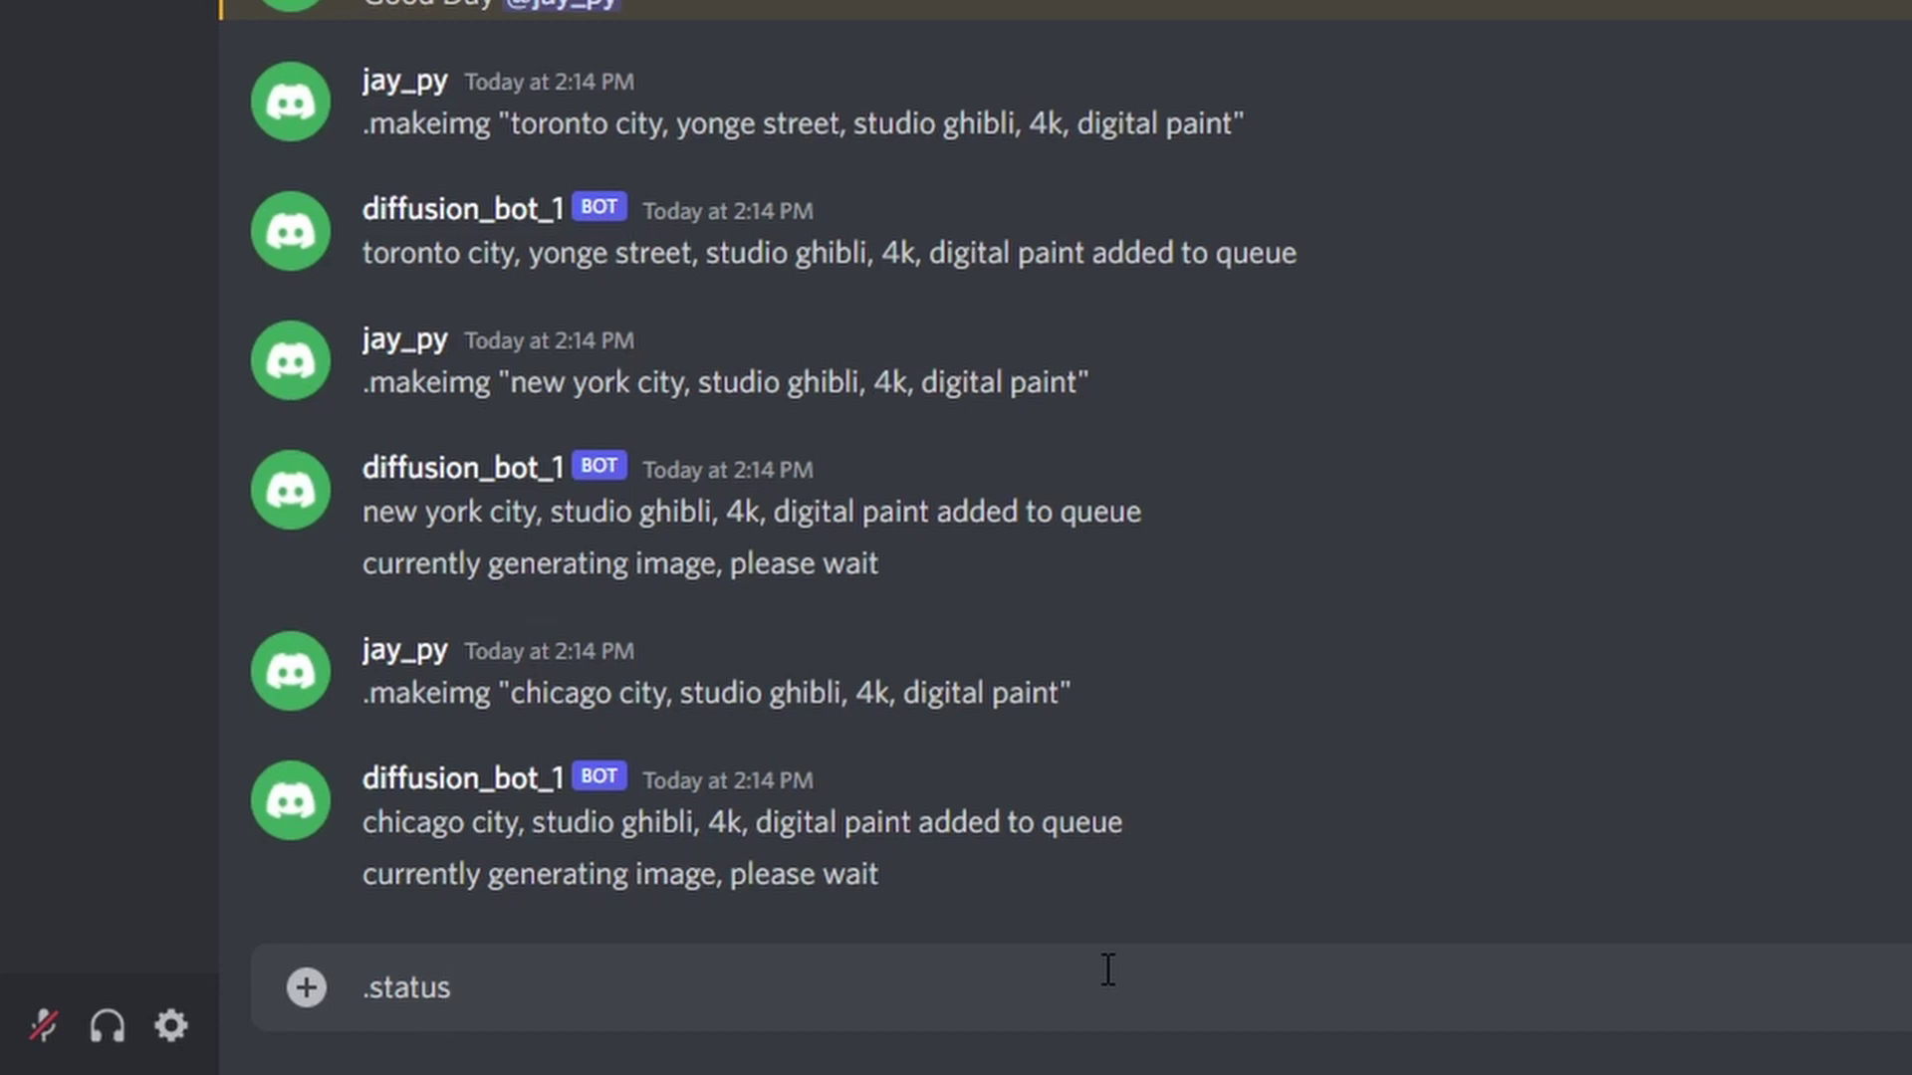
key("Return")
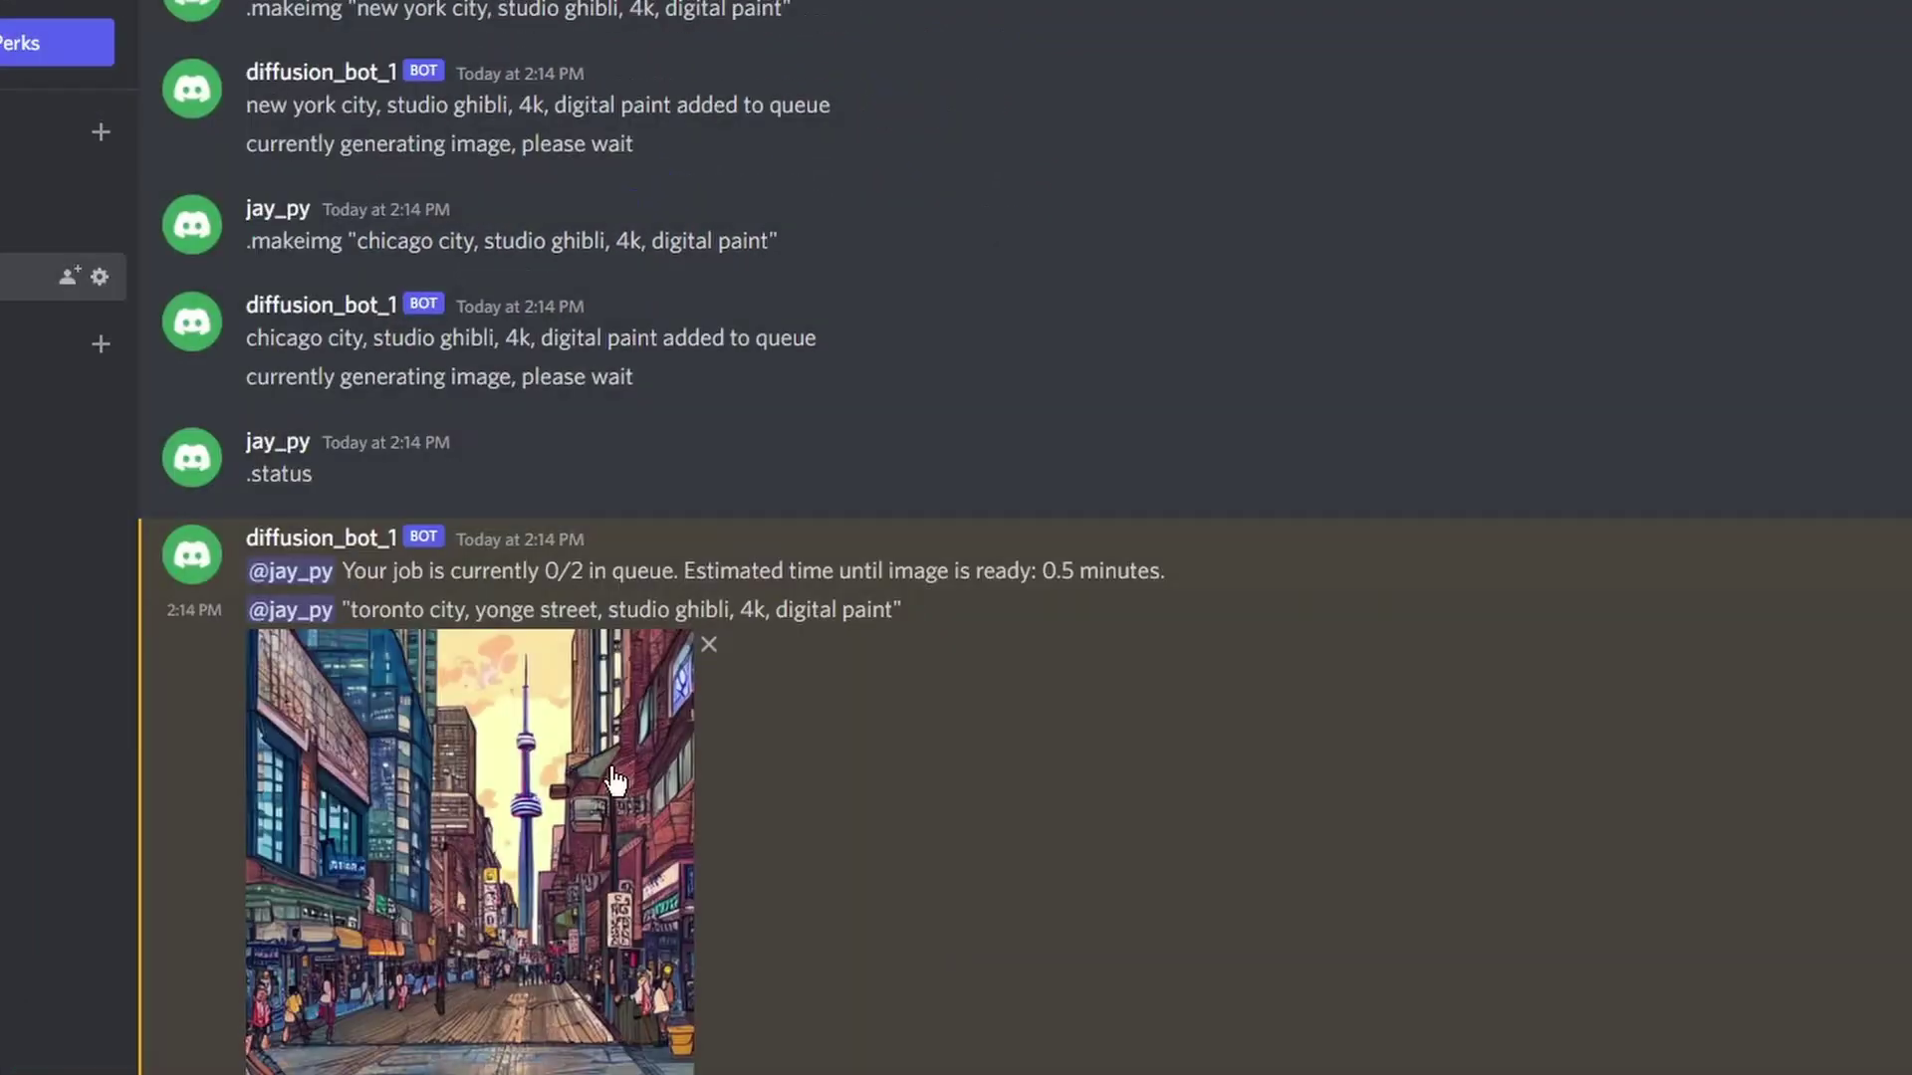
Step: View the bot's generated city images enlarged one at a time, including New York and Chicago
left_click(693, 727)
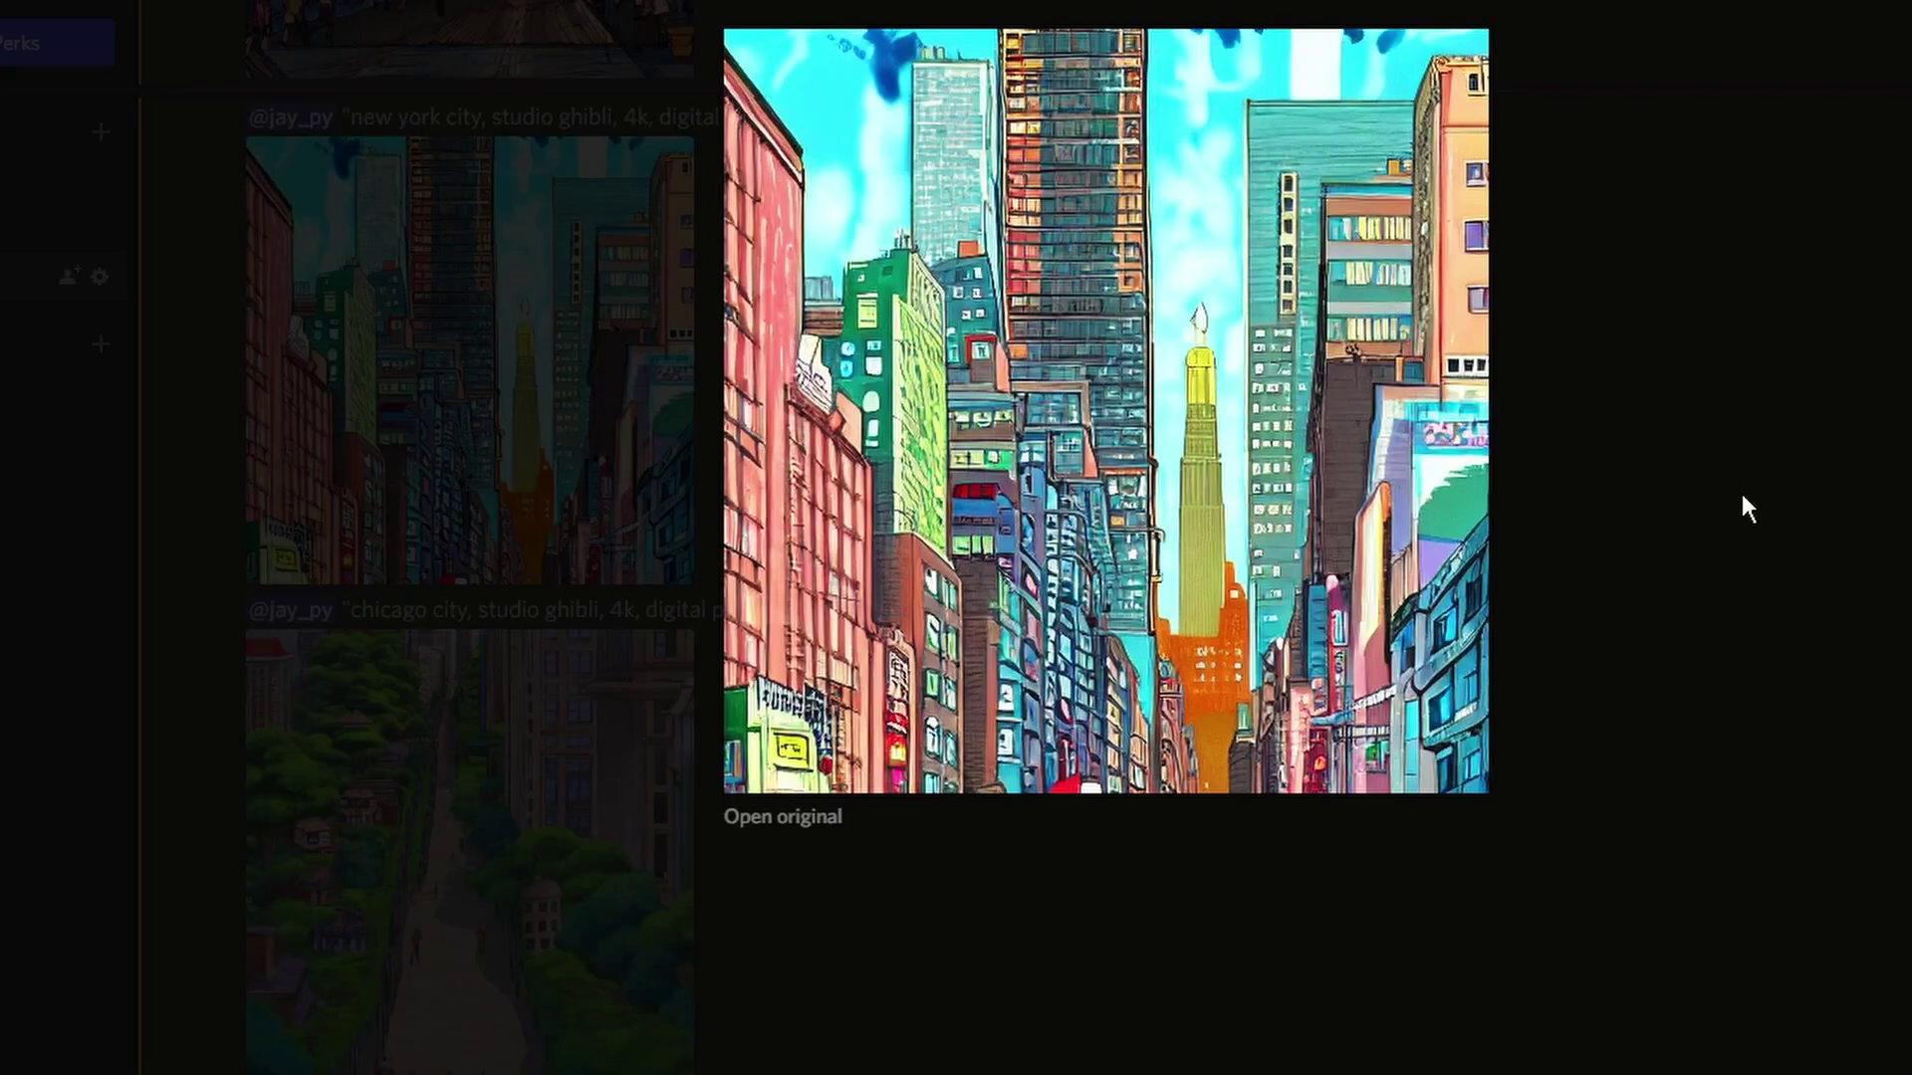
left_click(1740, 506)
left_click(589, 910)
left_click(1840, 582)
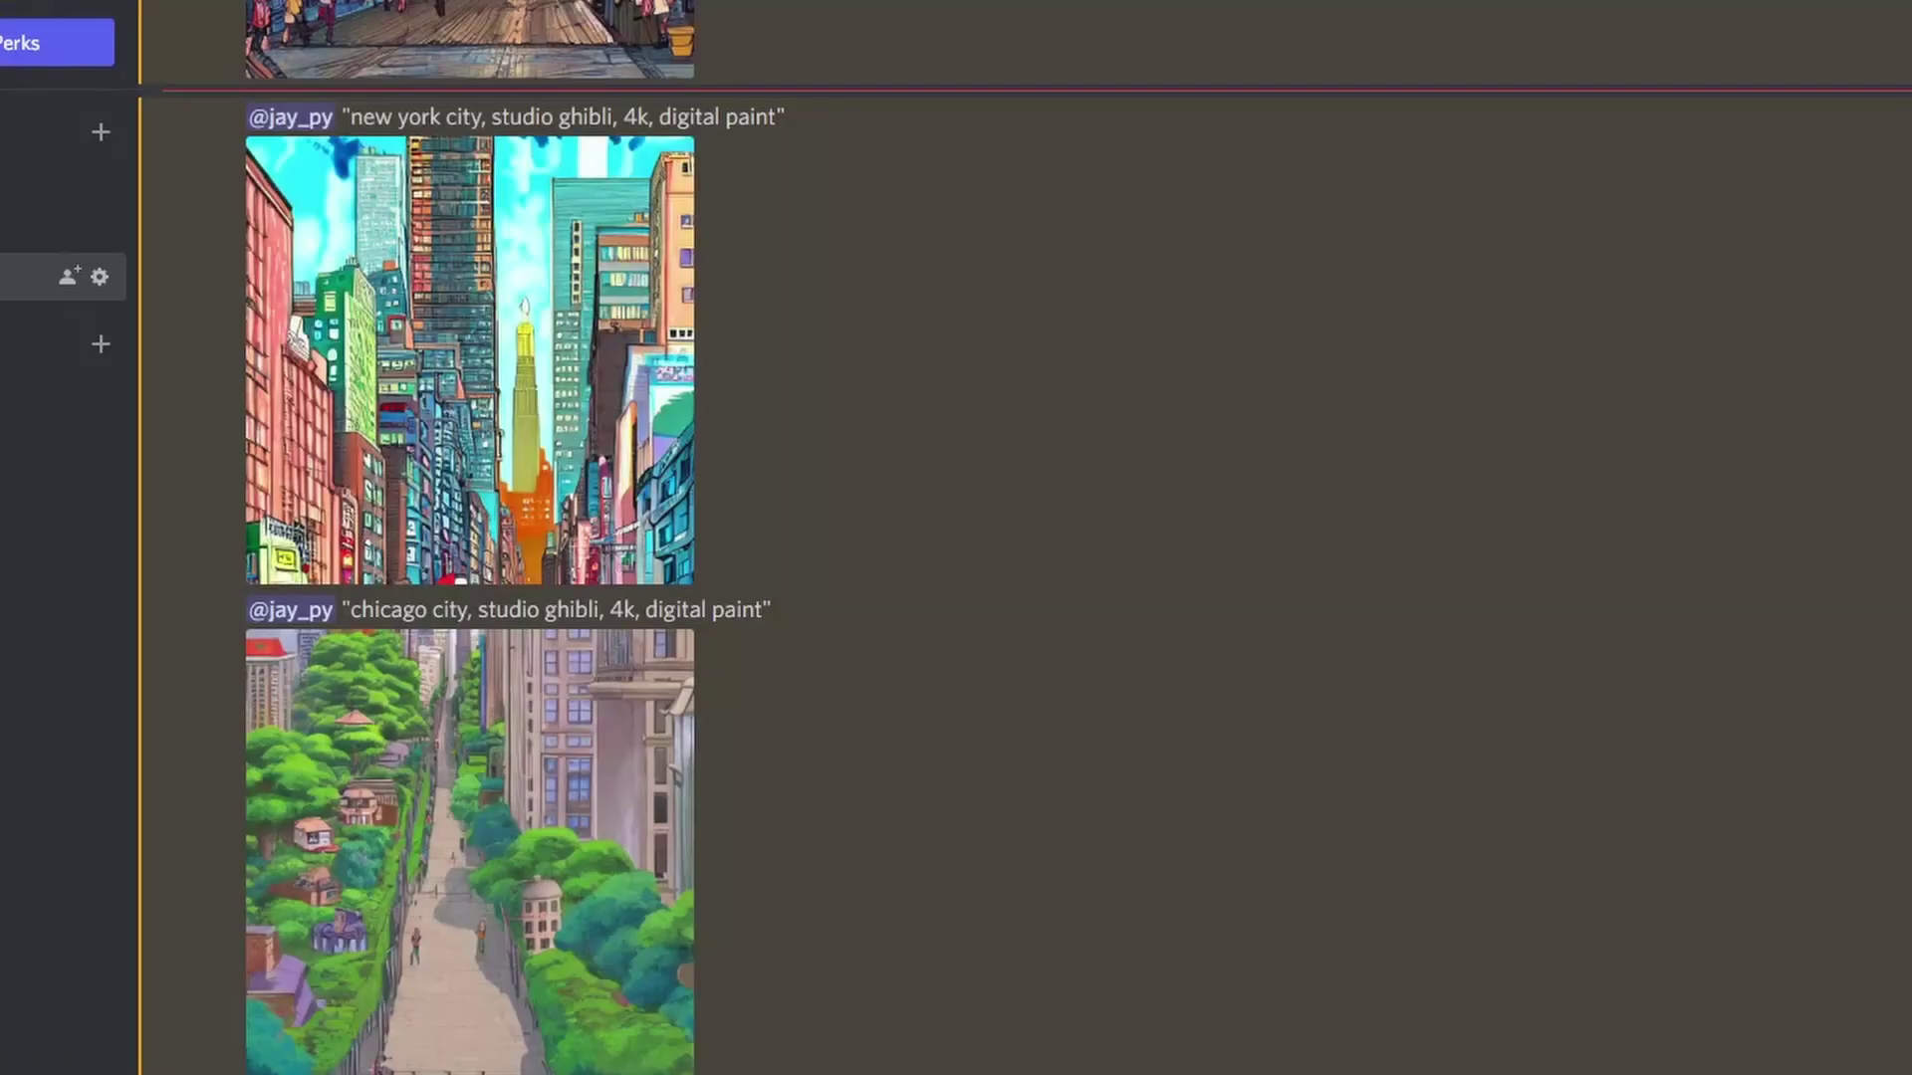